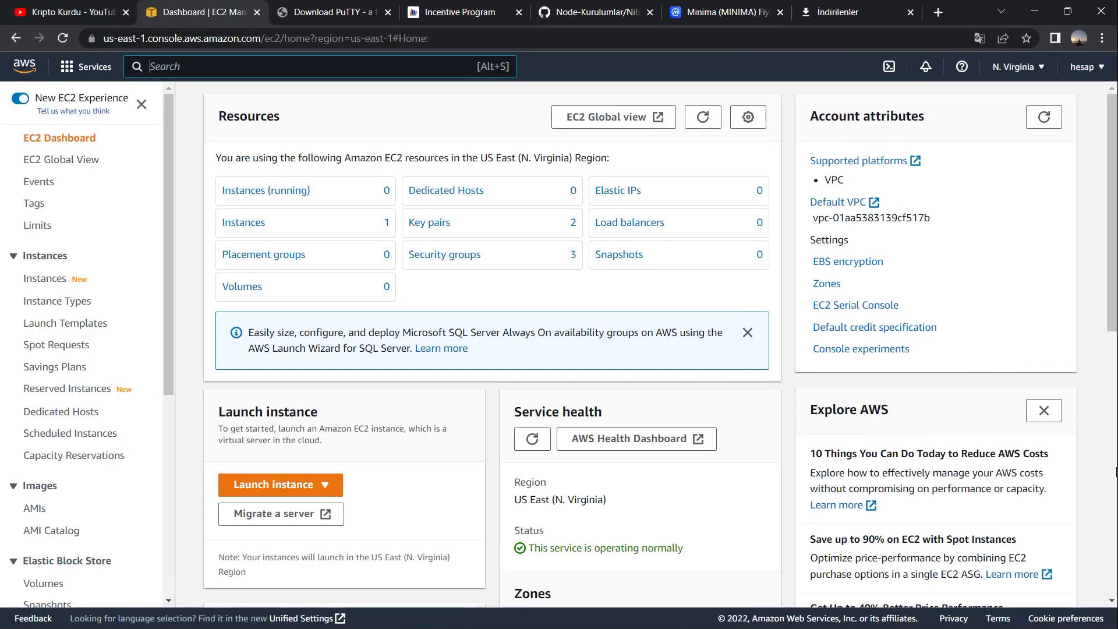
Open the EC2 service from the Compute category and show its list of instances
click(88, 68)
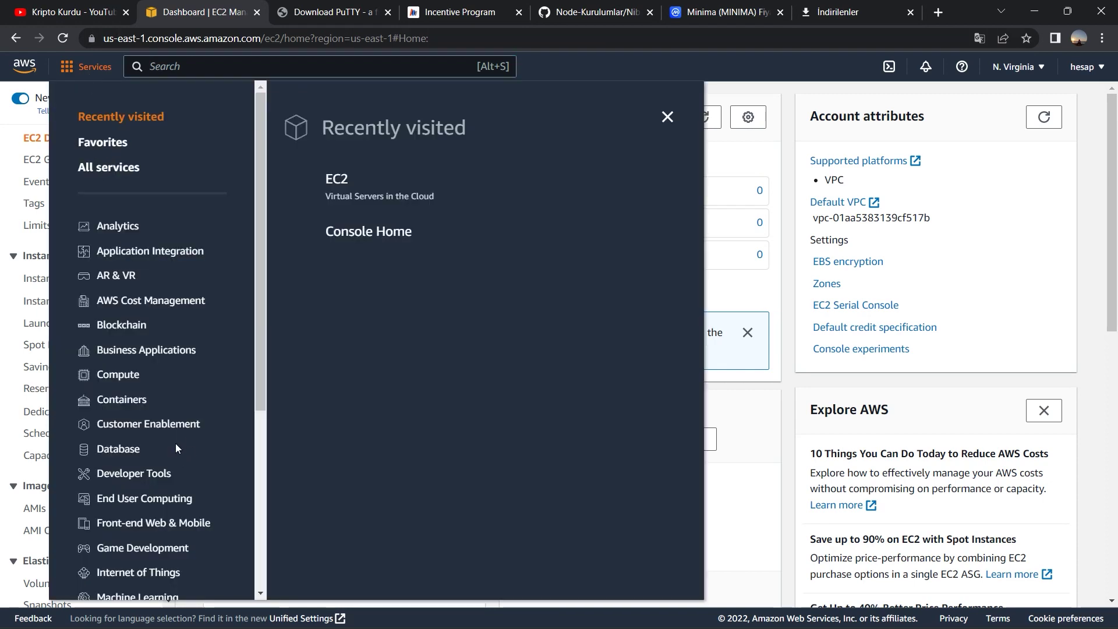
click(128, 380)
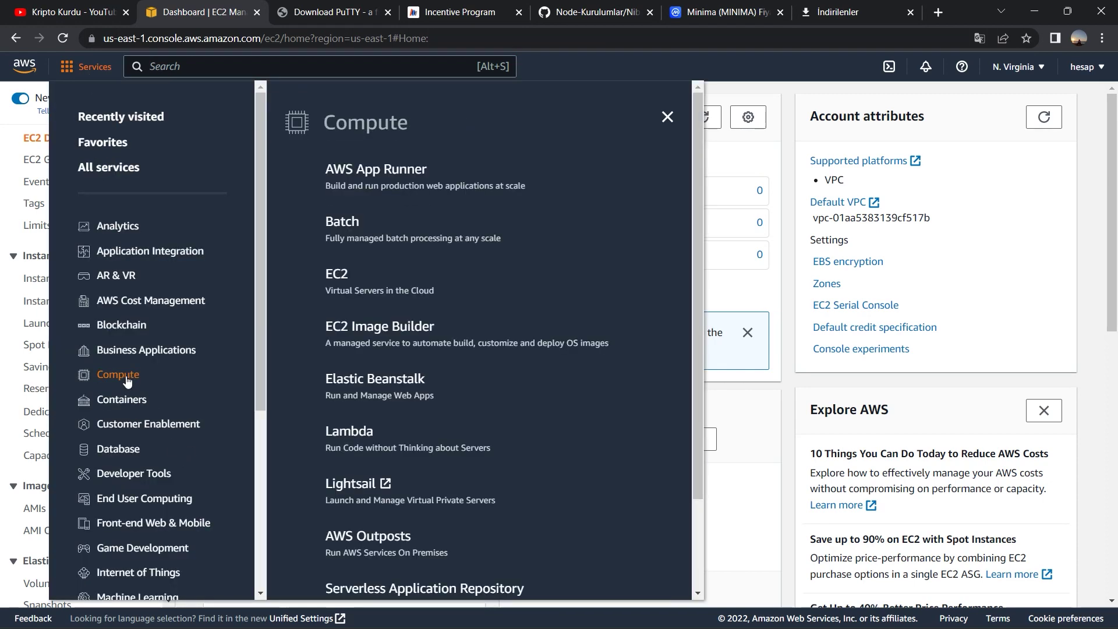
click(335, 274)
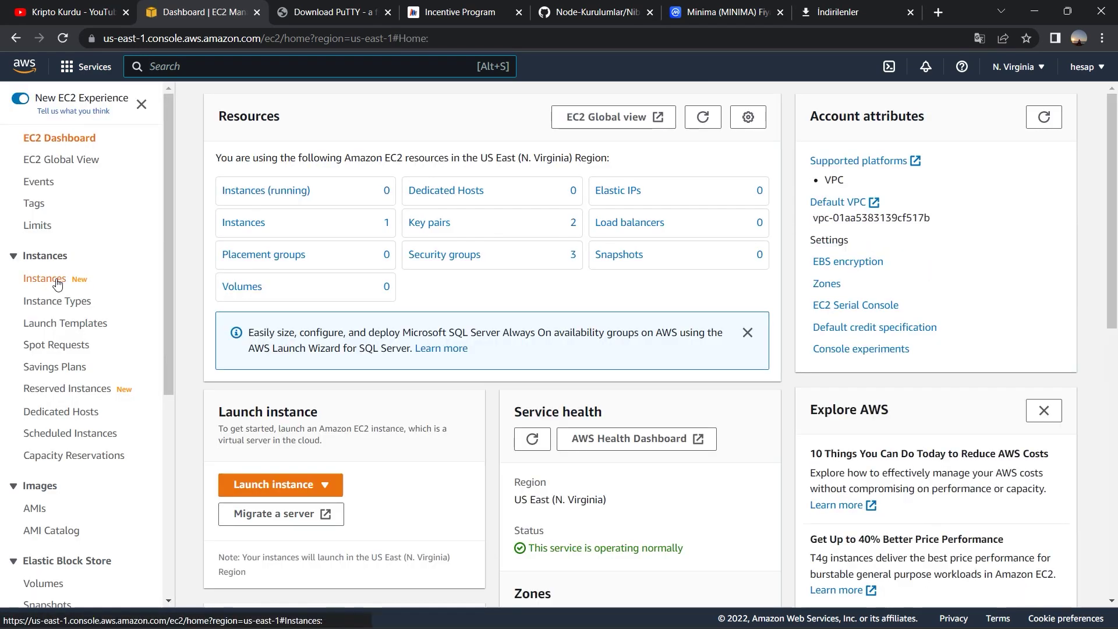
click(52, 283)
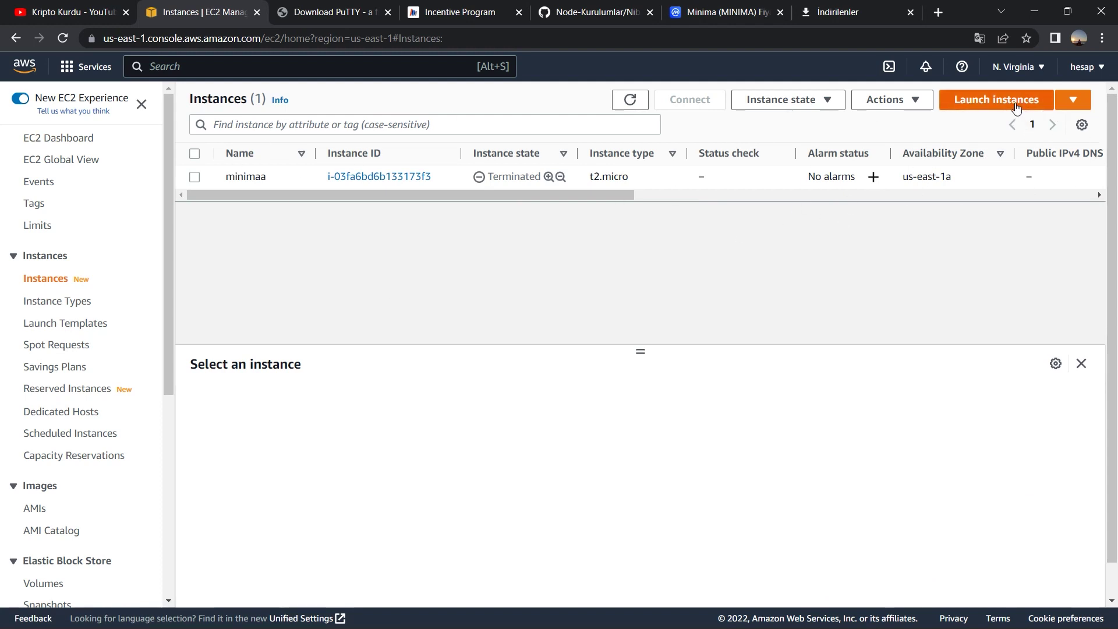
Start launching a new EC2 instance and name it MİNİMA
click(992, 108)
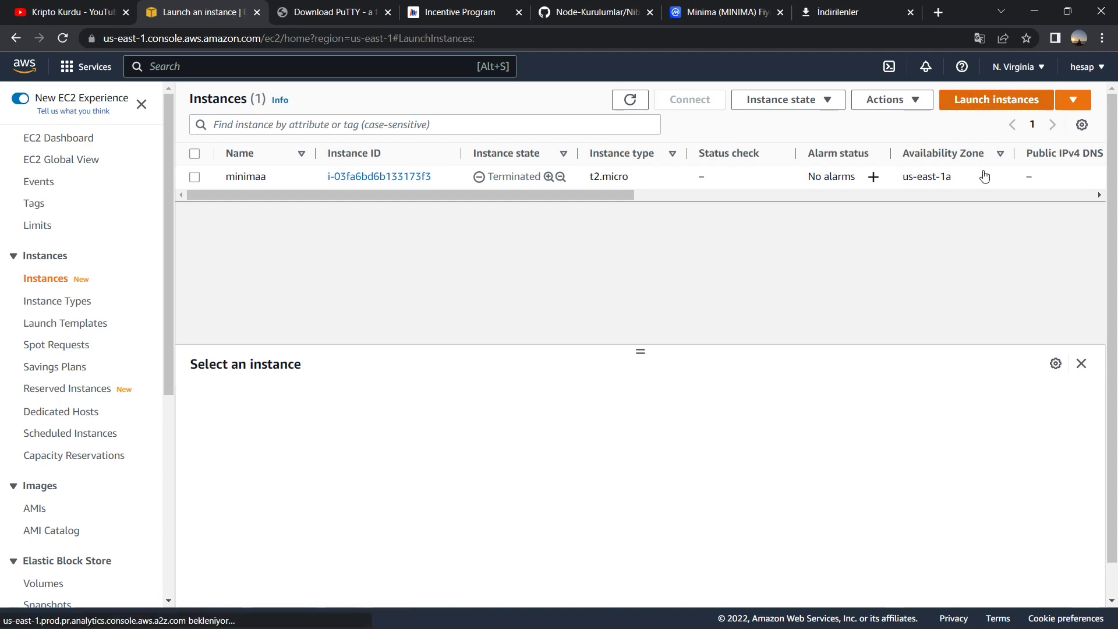
scroll(268, 251, down, 1)
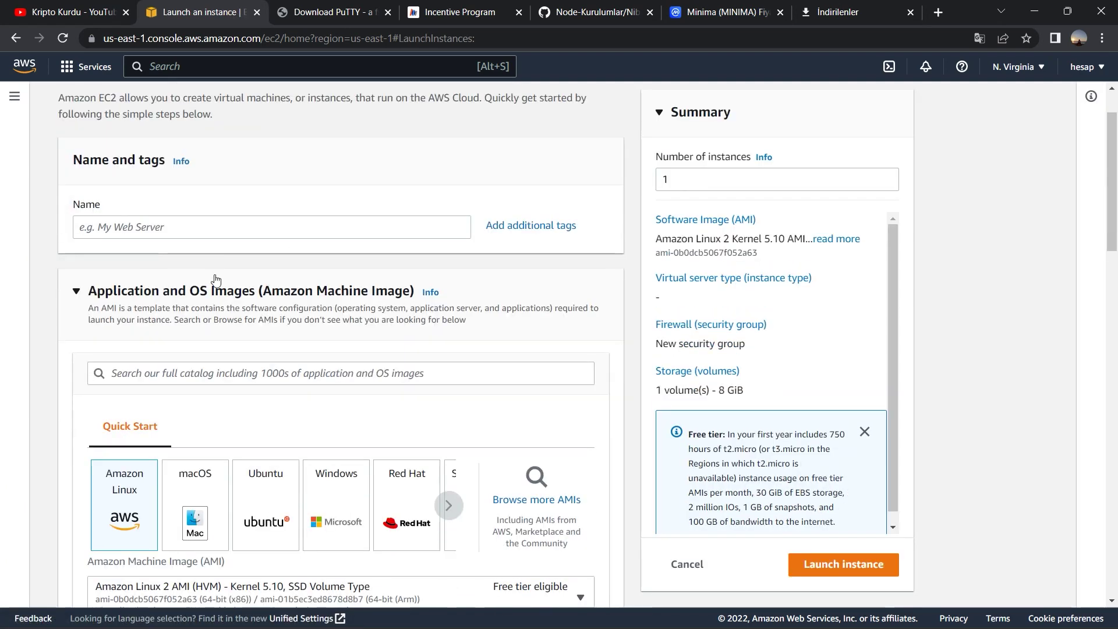
click(185, 229)
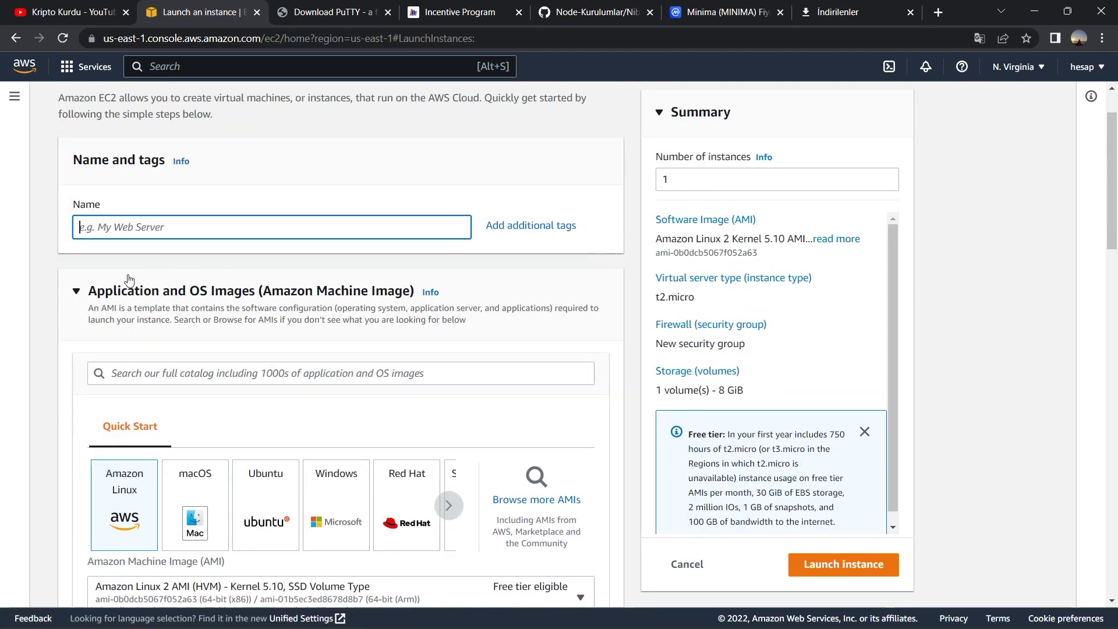
text(MİNİMA)
Choose Ubuntu as the operating system with the Ubuntu Server 20.04 LTS (HVM), SSD Volume Type image
scroll(129, 281, down, 3)
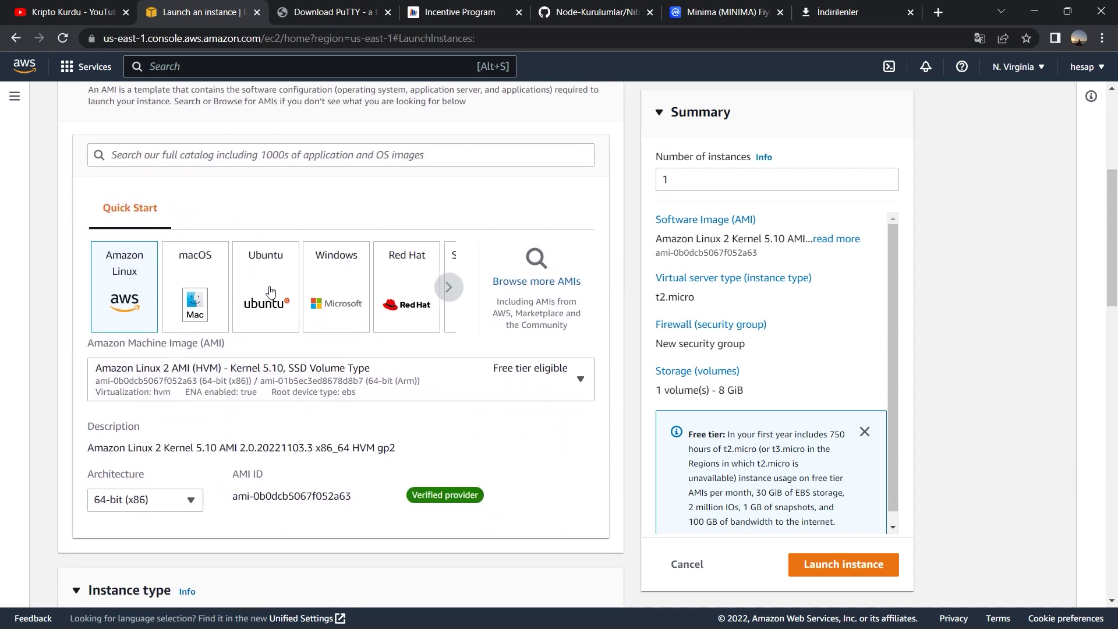
click(278, 292)
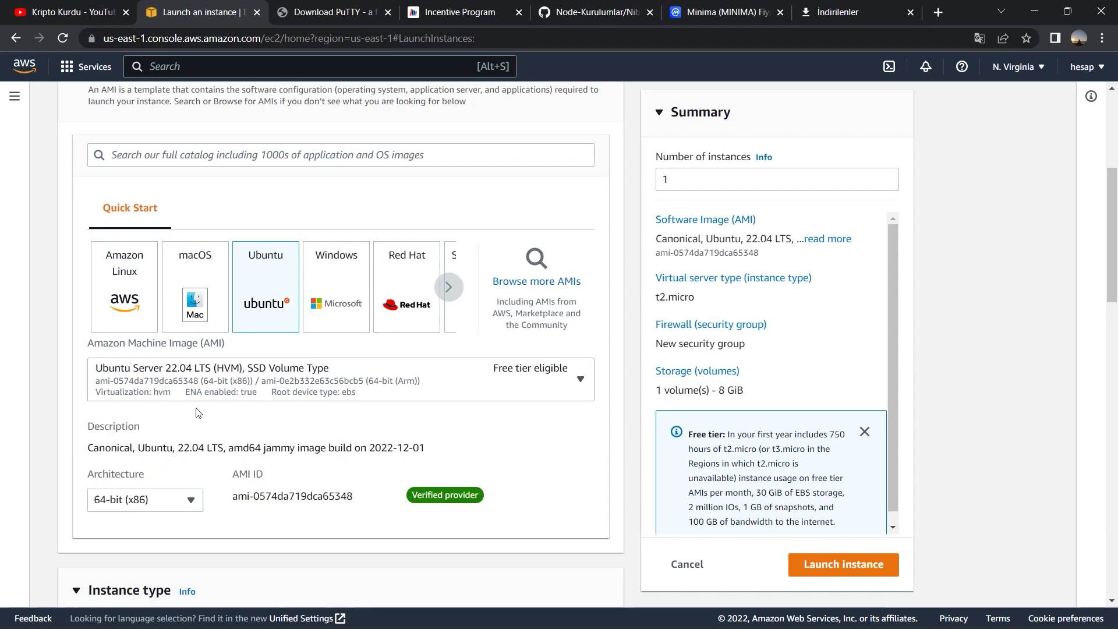
click(317, 375)
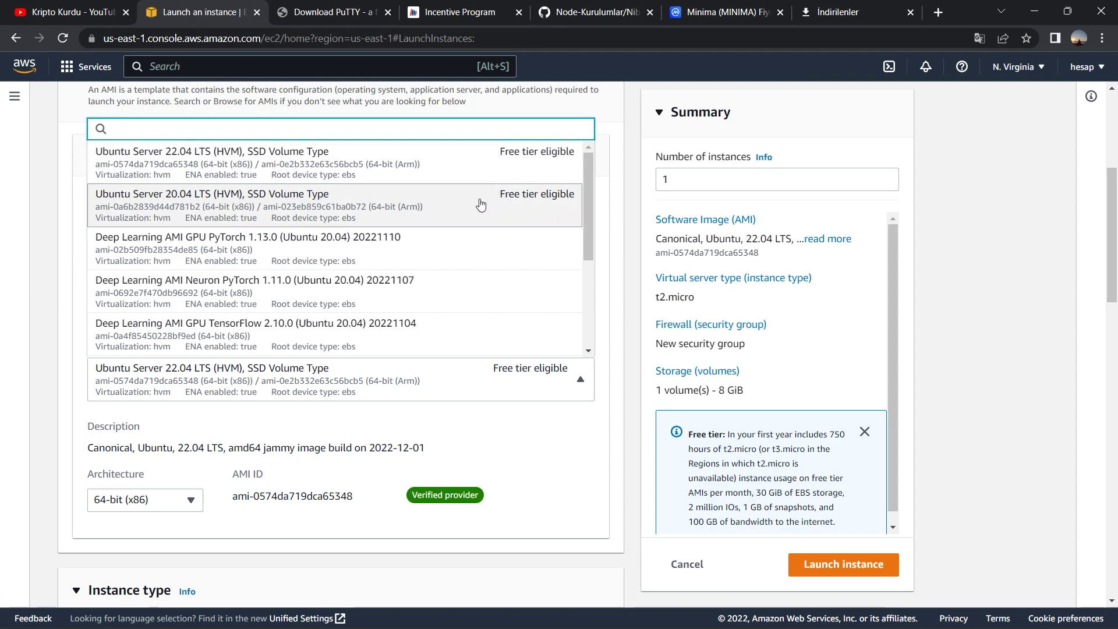
key(Return)
Create a new RSA key pair named PASS in .pem format for the instance
scroll(220, 252, down, 7)
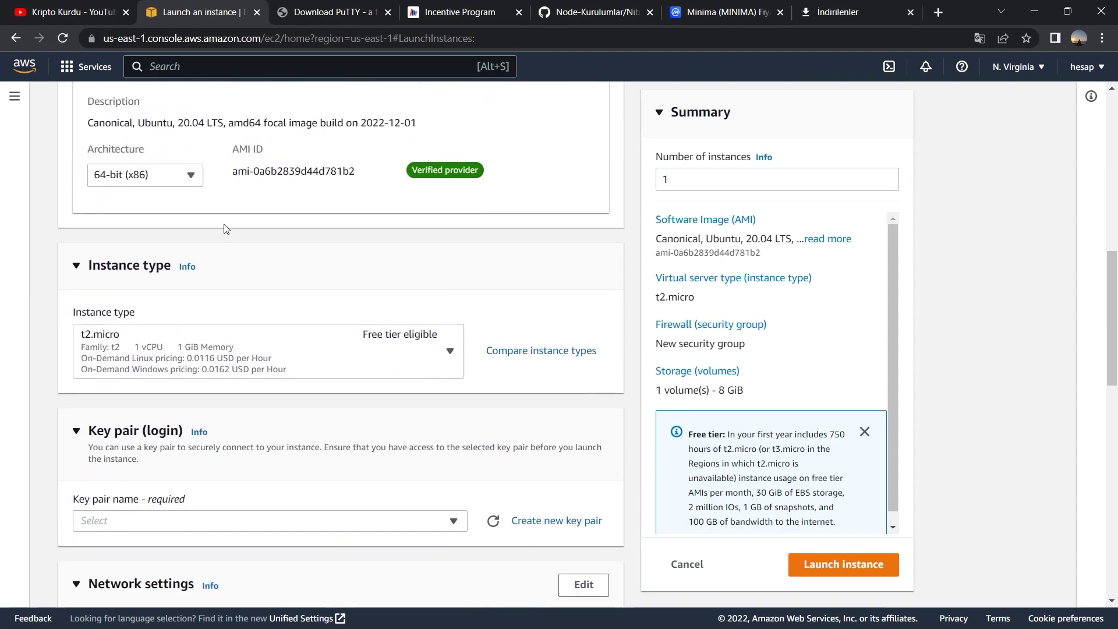
scroll(242, 218, down, 3)
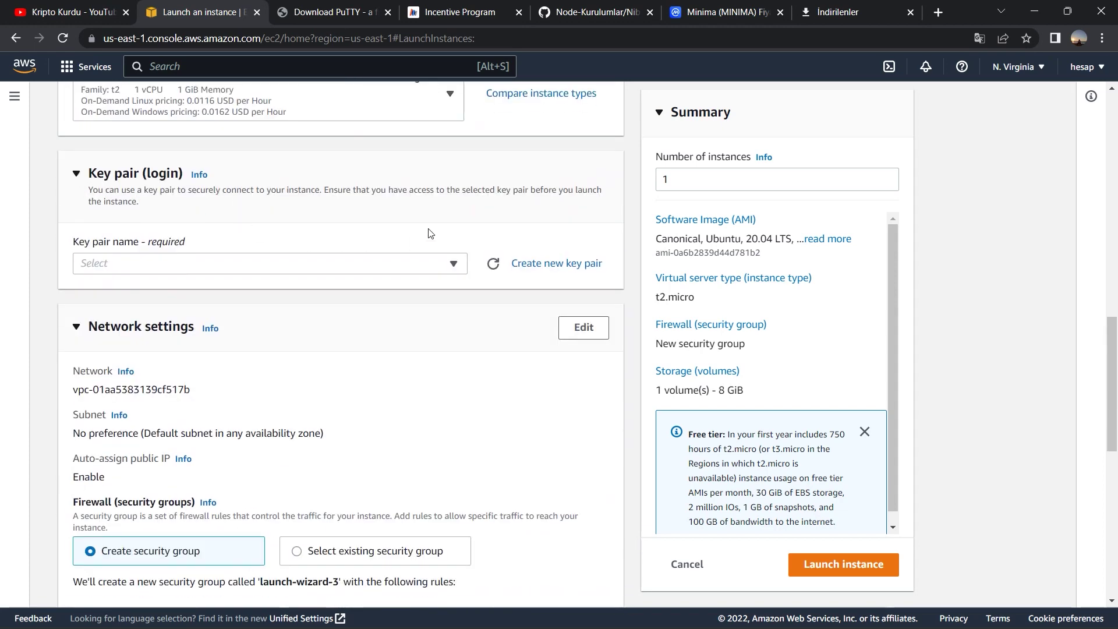
scroll(300, 208, up, 1)
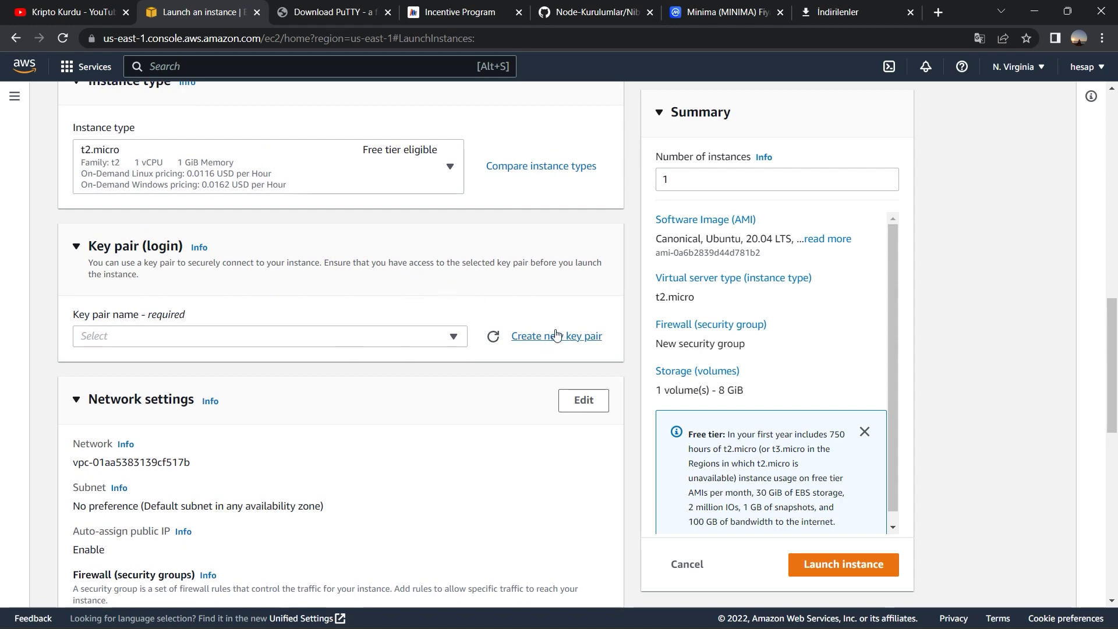
click(517, 336)
click(614, 299)
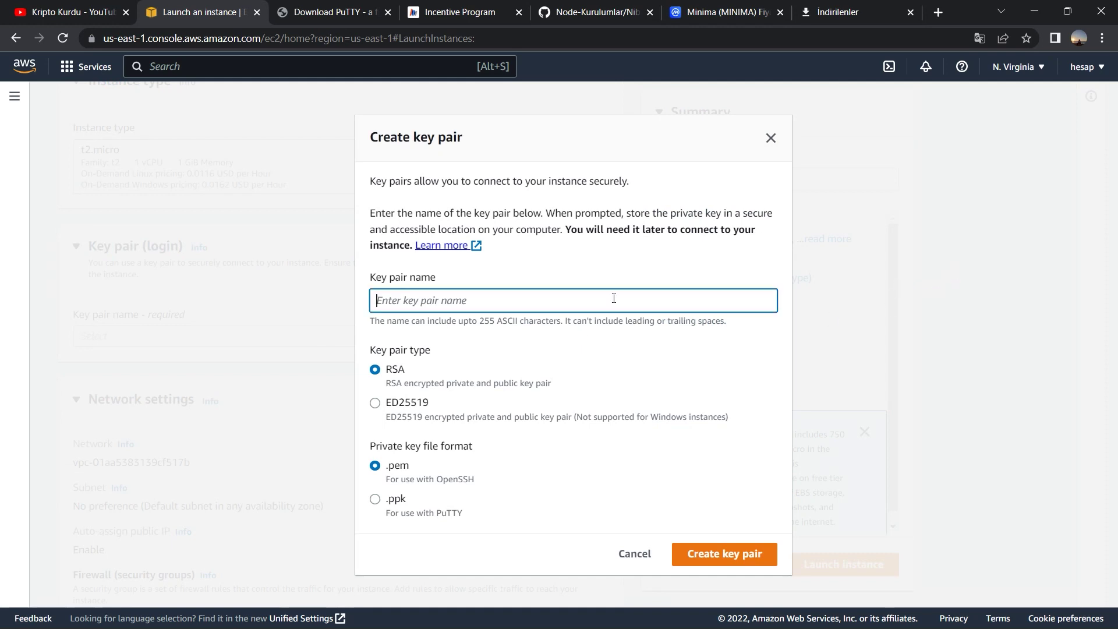
text(PASS)
key(Caps_Lock)
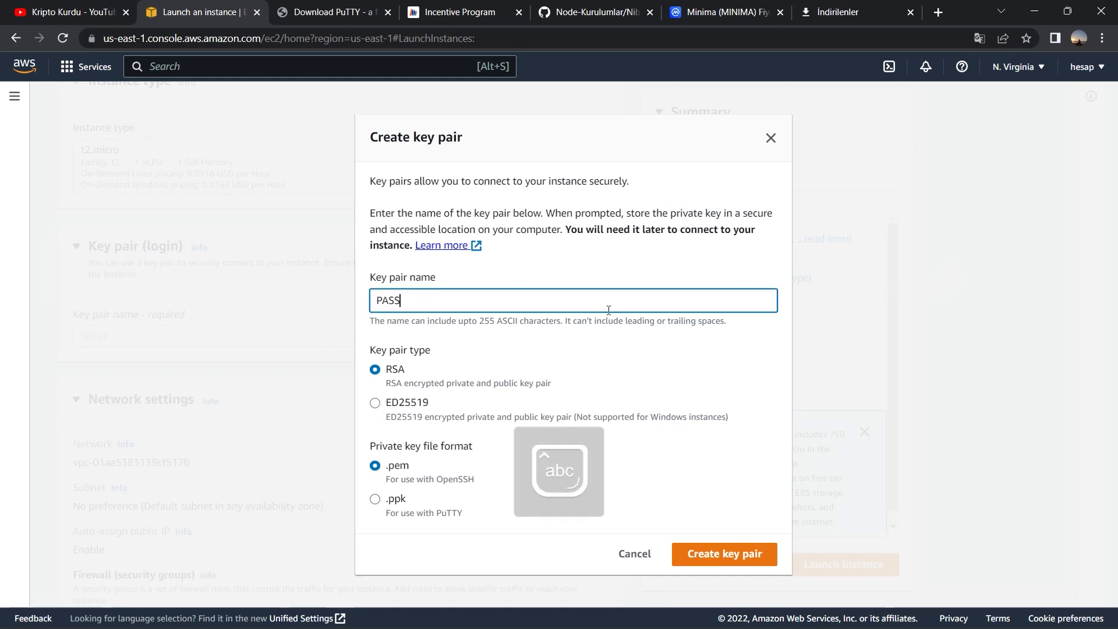
click(728, 556)
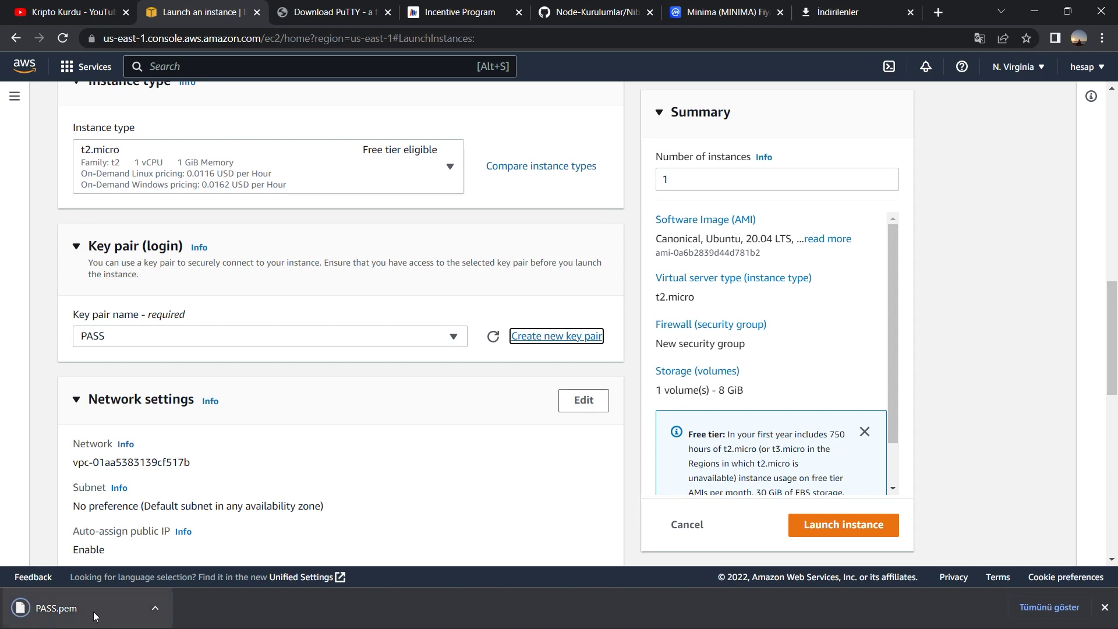
Allow HTTPS and HTTP traffic from the internet in the new security group
scroll(310, 431, down, 7)
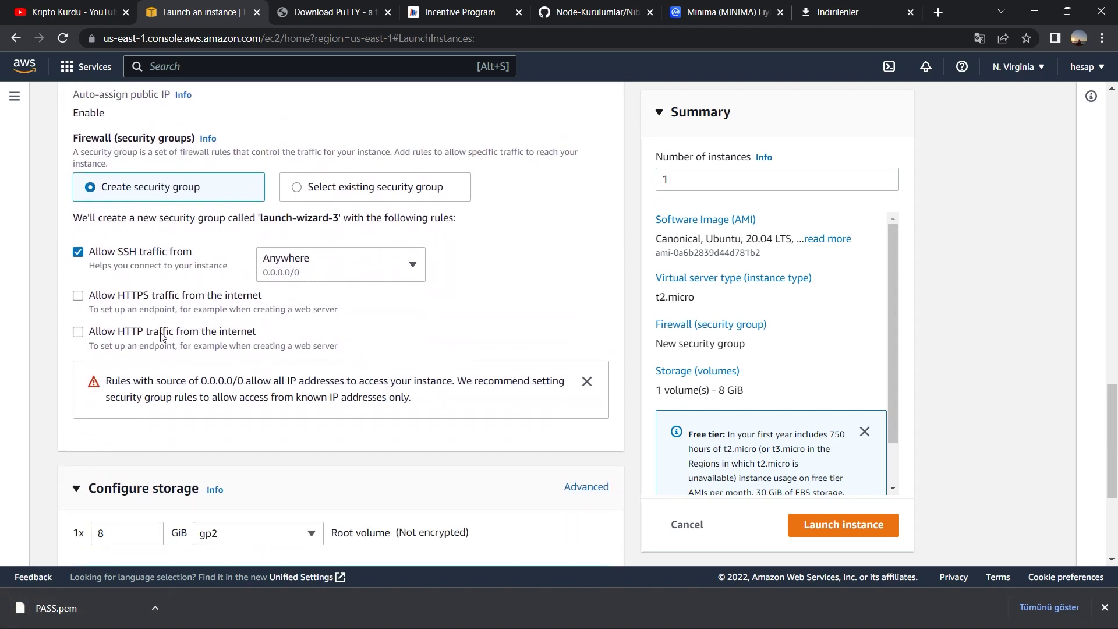
click(78, 296)
click(78, 332)
Set the gp2 root volume size to 25 GiB and launch the instance
scroll(200, 320, down, 4)
scroll(152, 302, up, 1)
scroll(126, 289, down, 1)
click(125, 324)
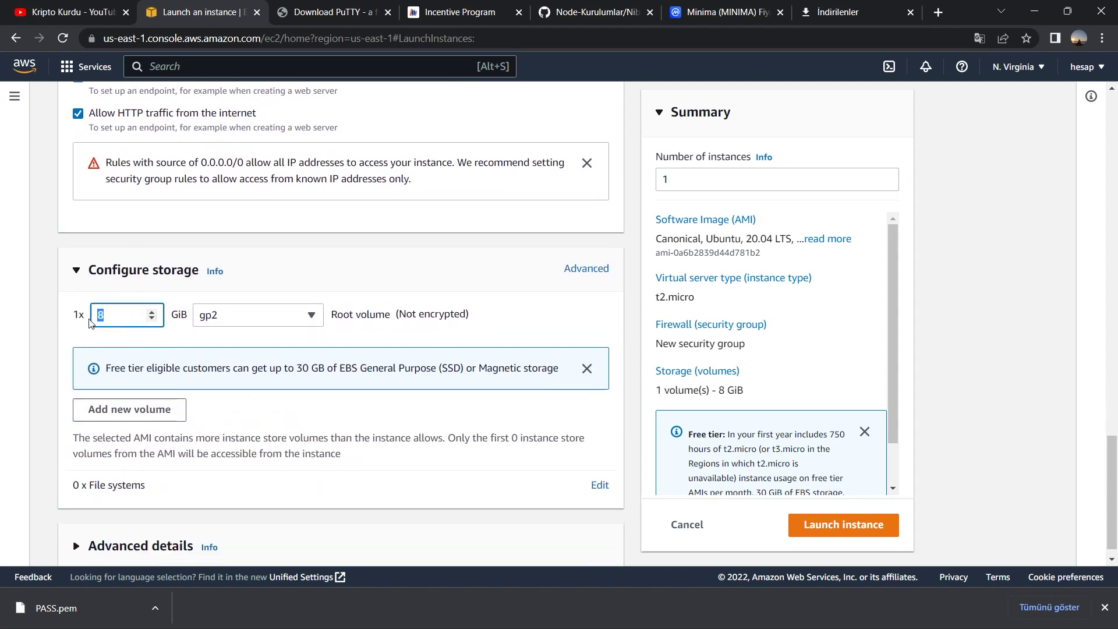
double_click(302, 369)
click(130, 324)
text(25)
click(897, 409)
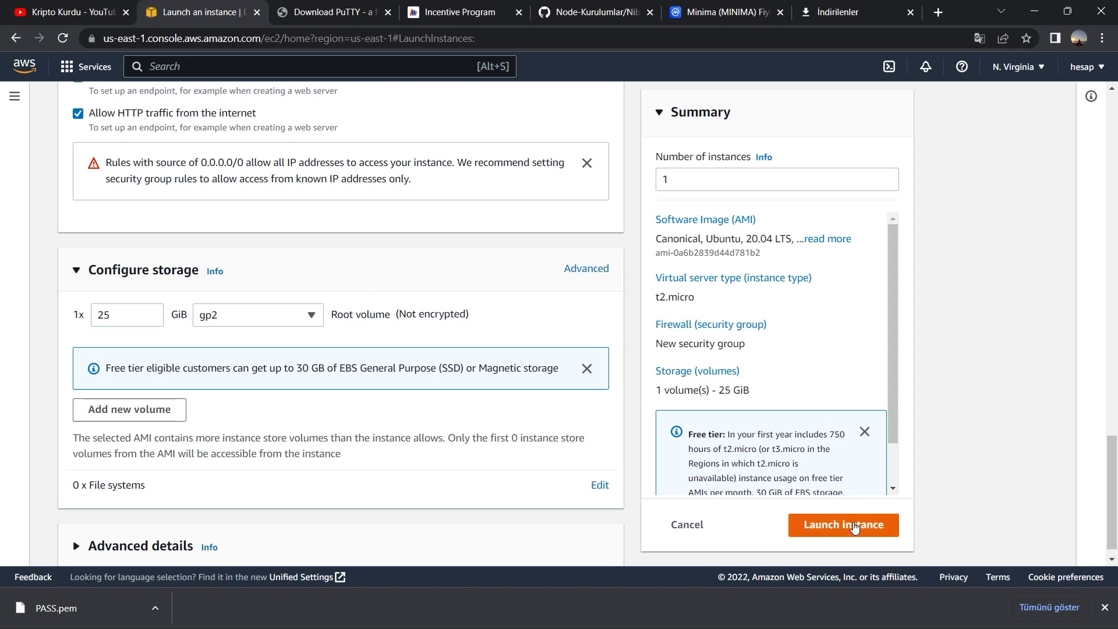
click(850, 526)
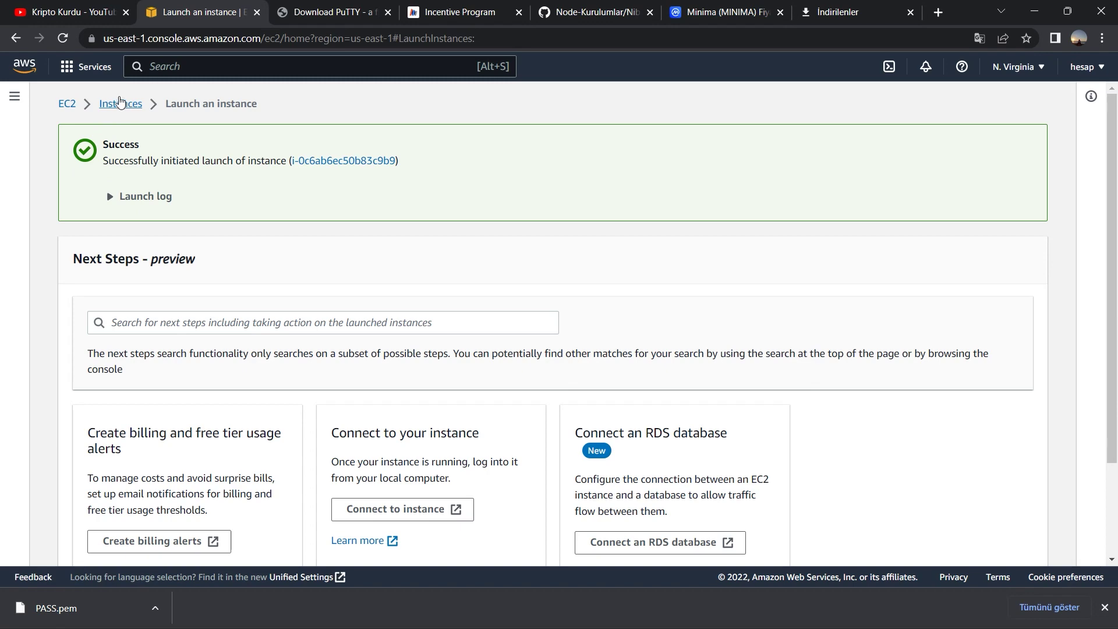
Return to the instances list and select the MİNİMA instance, checking its state
click(120, 105)
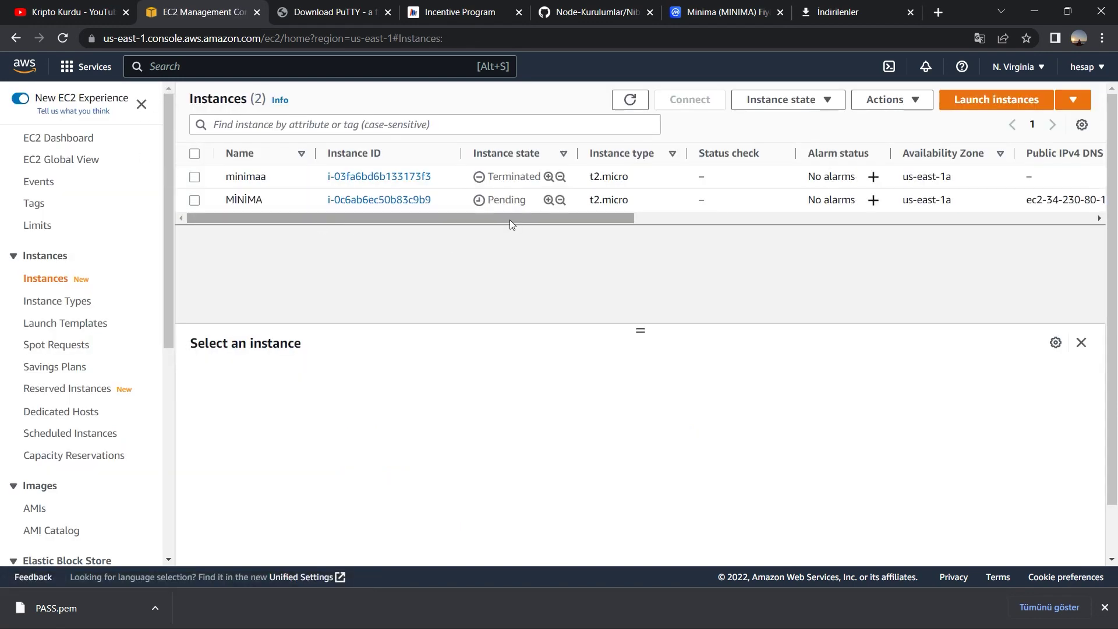
click(195, 200)
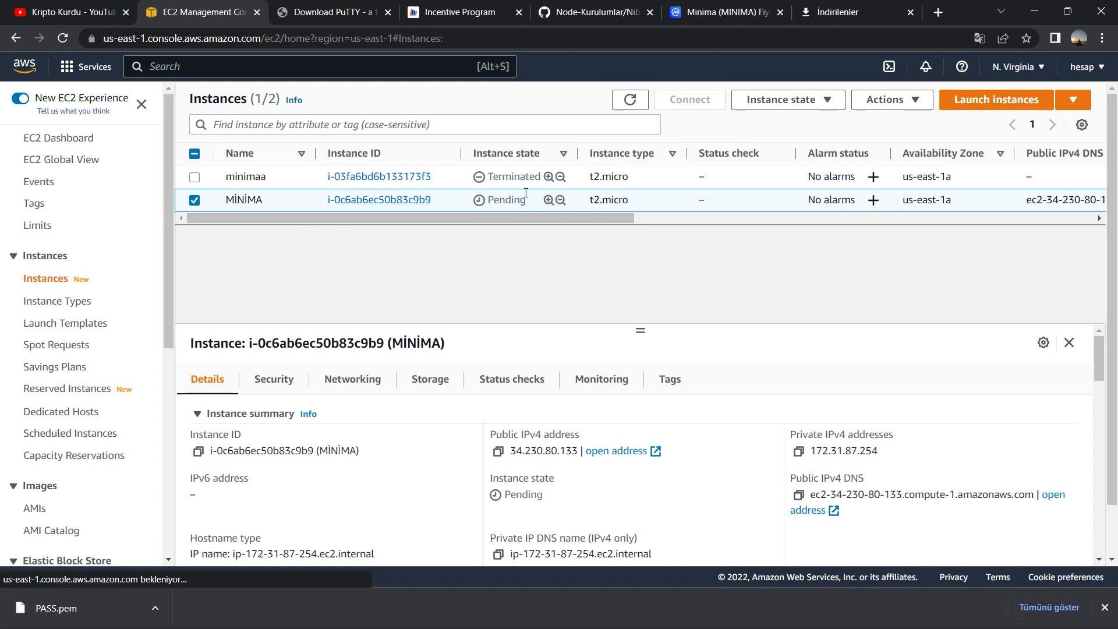
drag(482, 203, 533, 203)
click(527, 244)
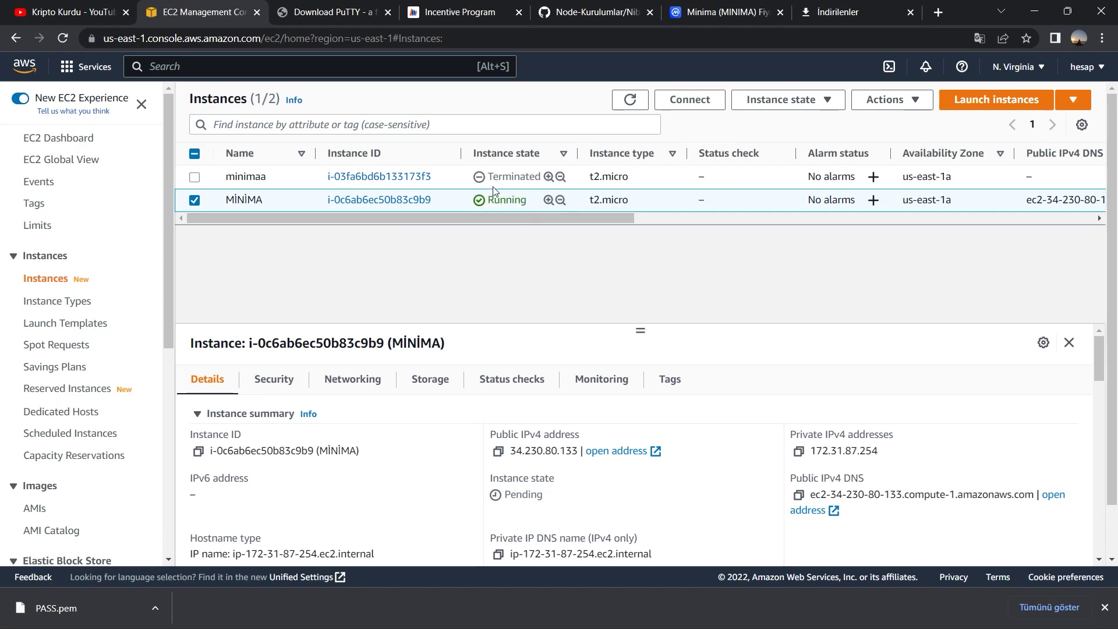
click(205, 207)
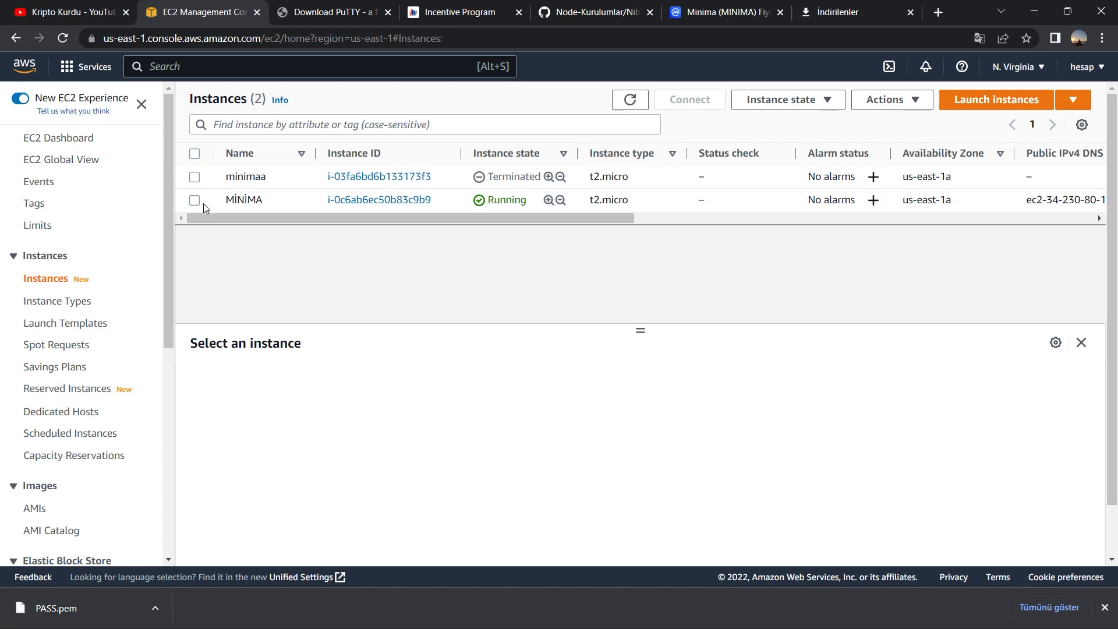
click(194, 201)
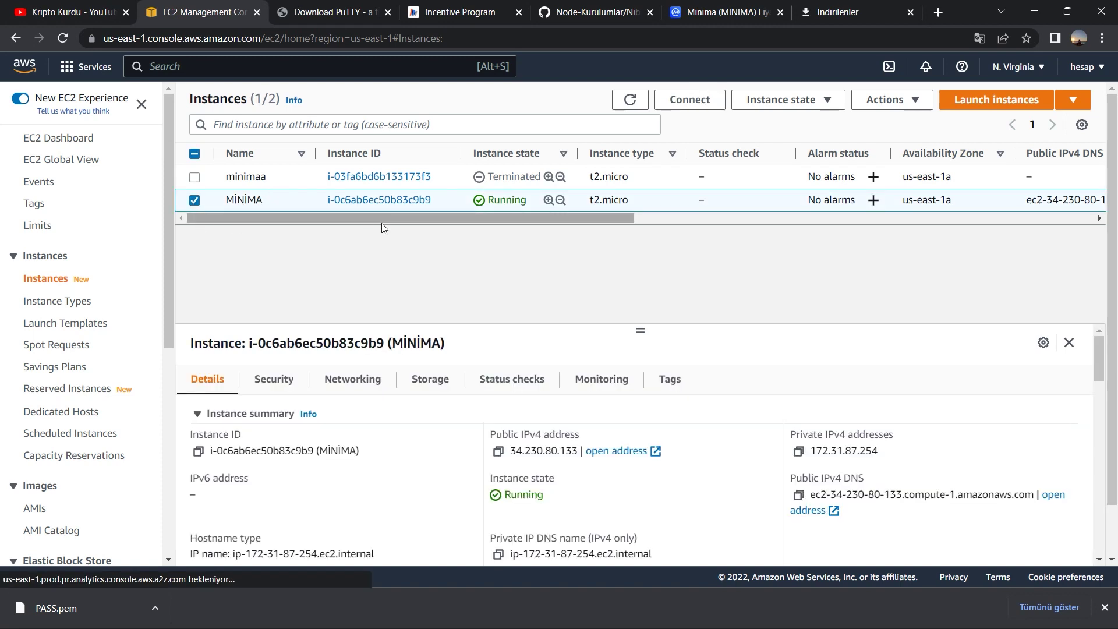
Open a browser session to the MİNİMA instance with EC2 Instance Connect as ubuntu and close it
click(691, 101)
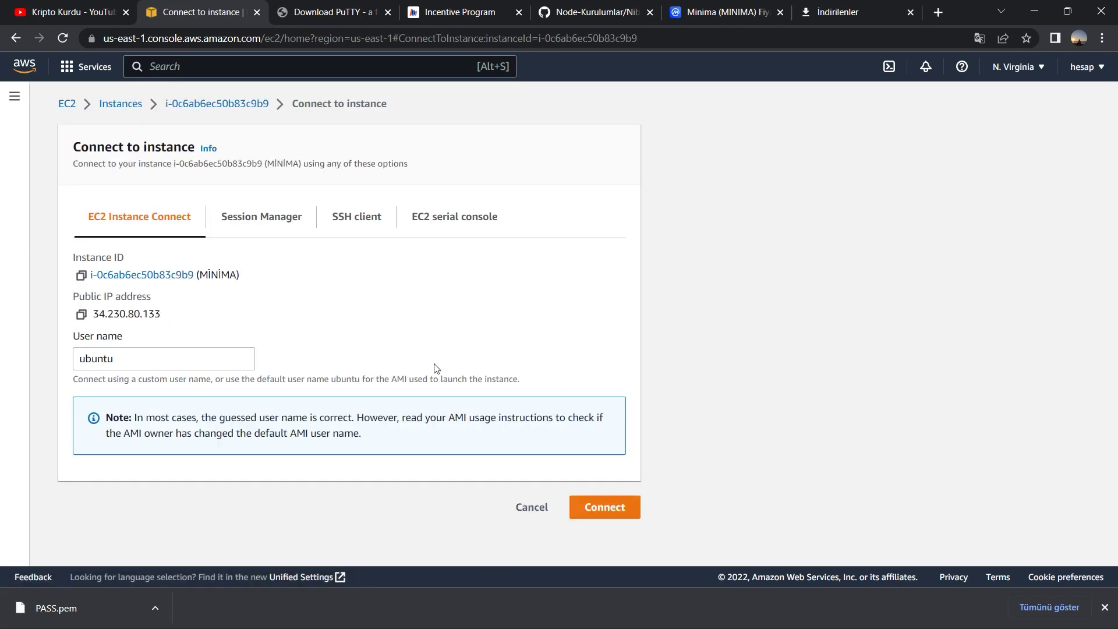
click(606, 508)
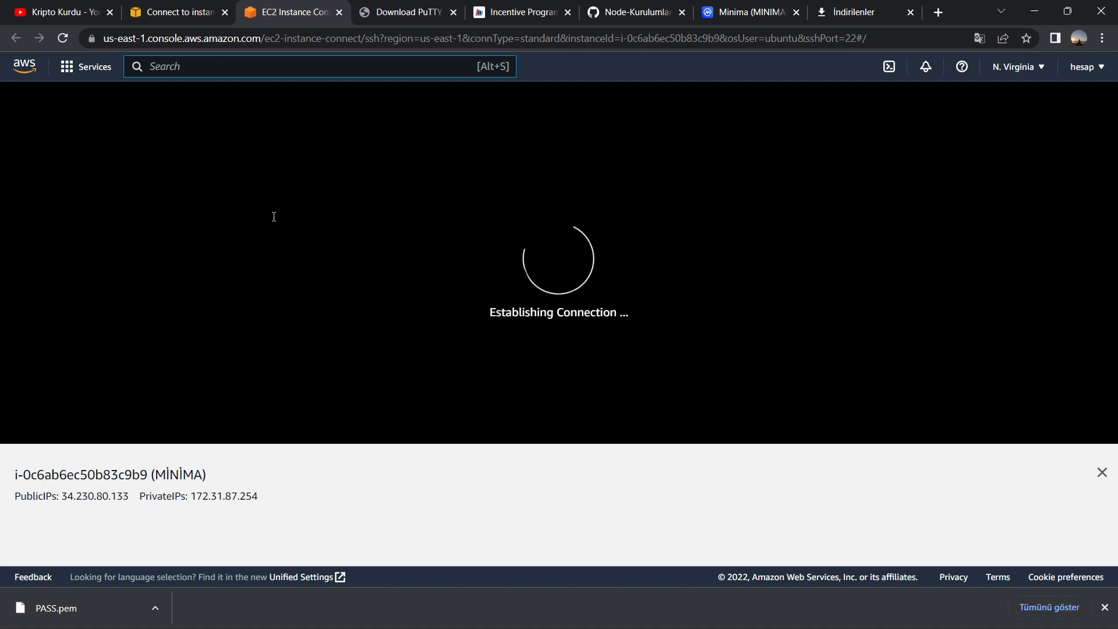
click(341, 15)
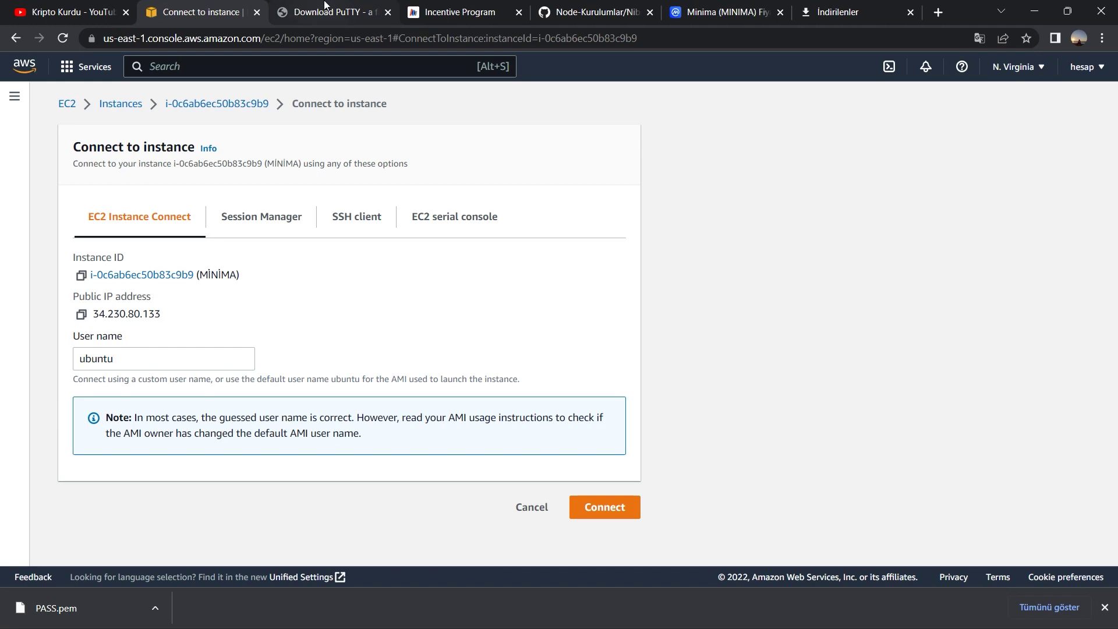
Download the 64-bit x86 putty.exe from the alternative binary files on the PuTTY latest release page
click(325, 7)
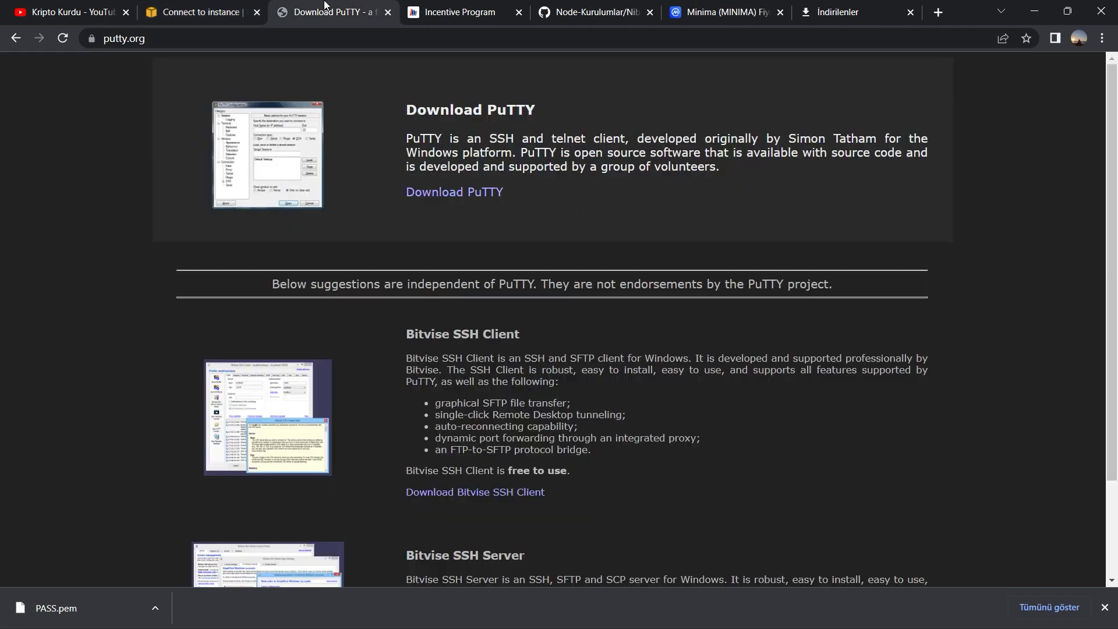
click(454, 193)
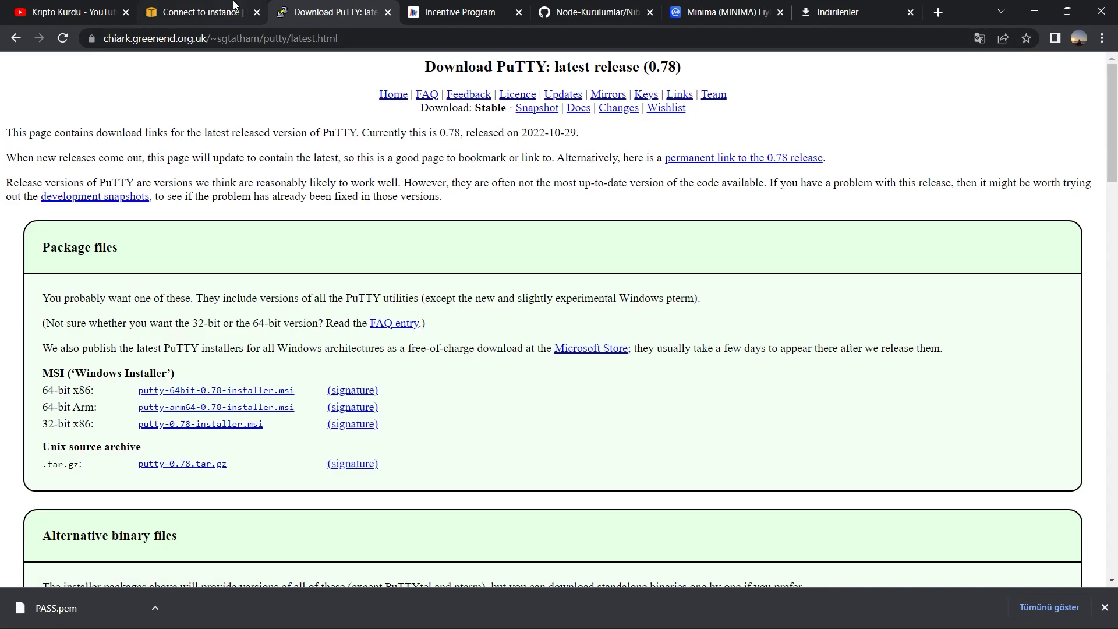
scroll(297, 248, down, 5)
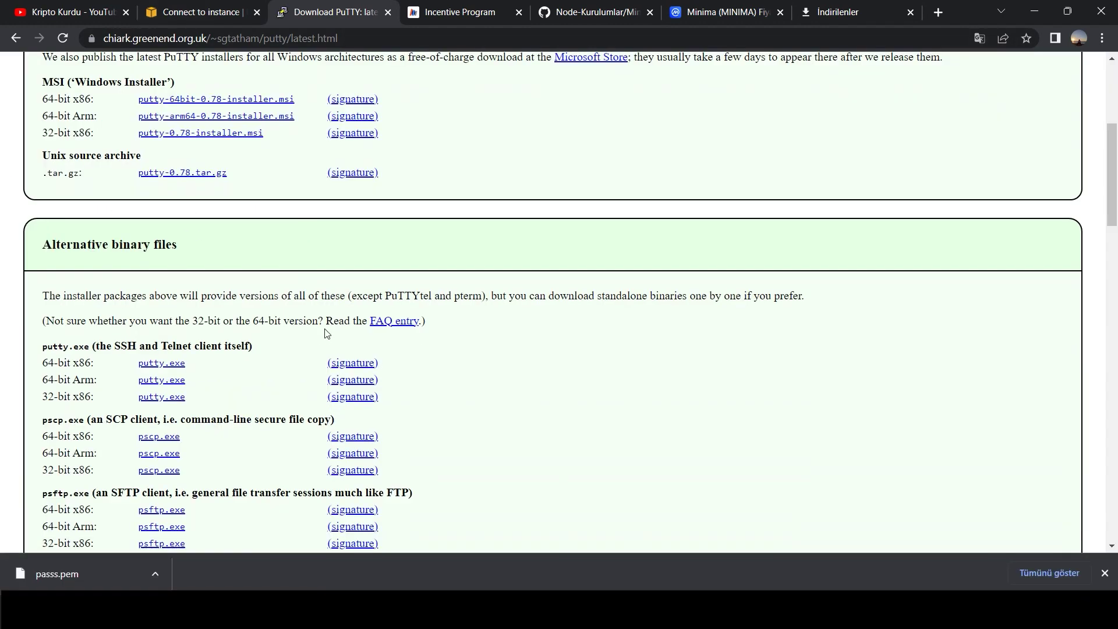
scroll(323, 339, down, 1)
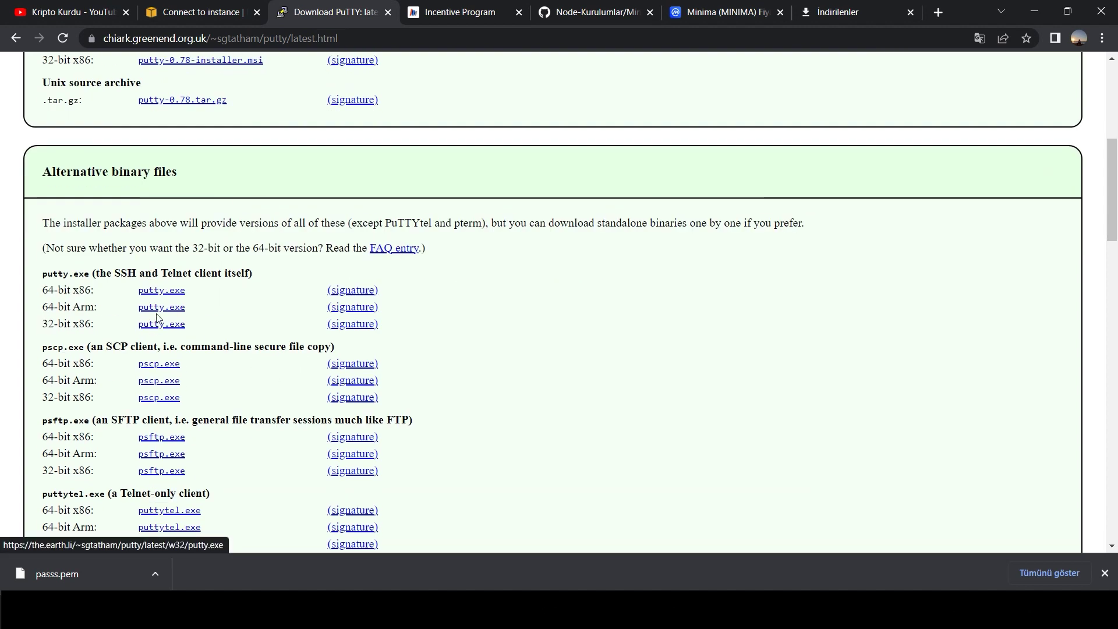
drag(106, 296, 42, 295)
click(102, 297)
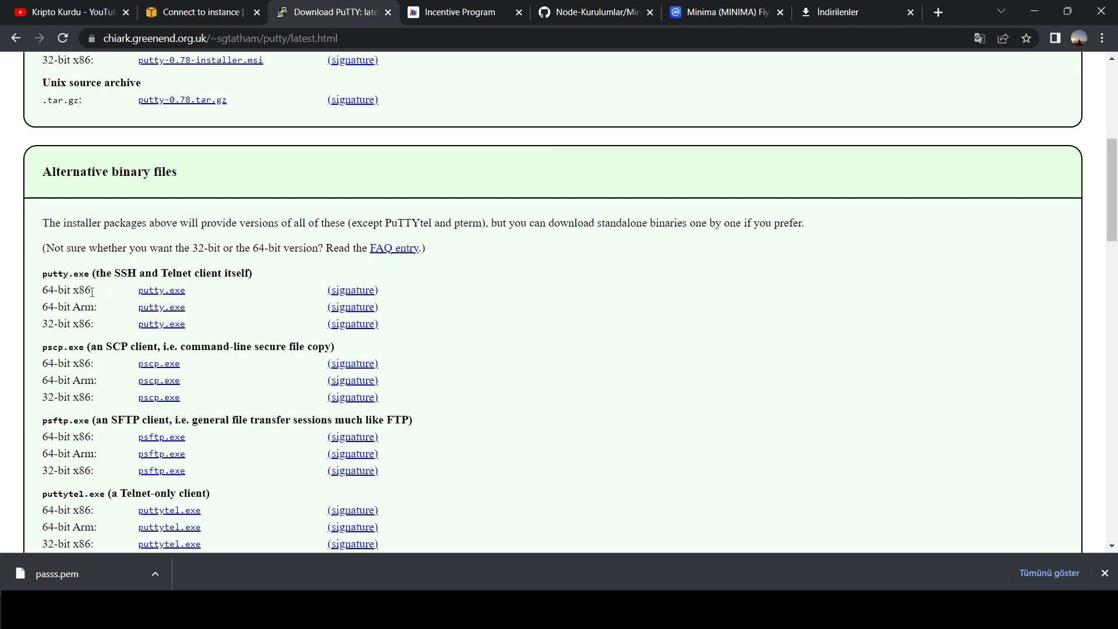
click(169, 293)
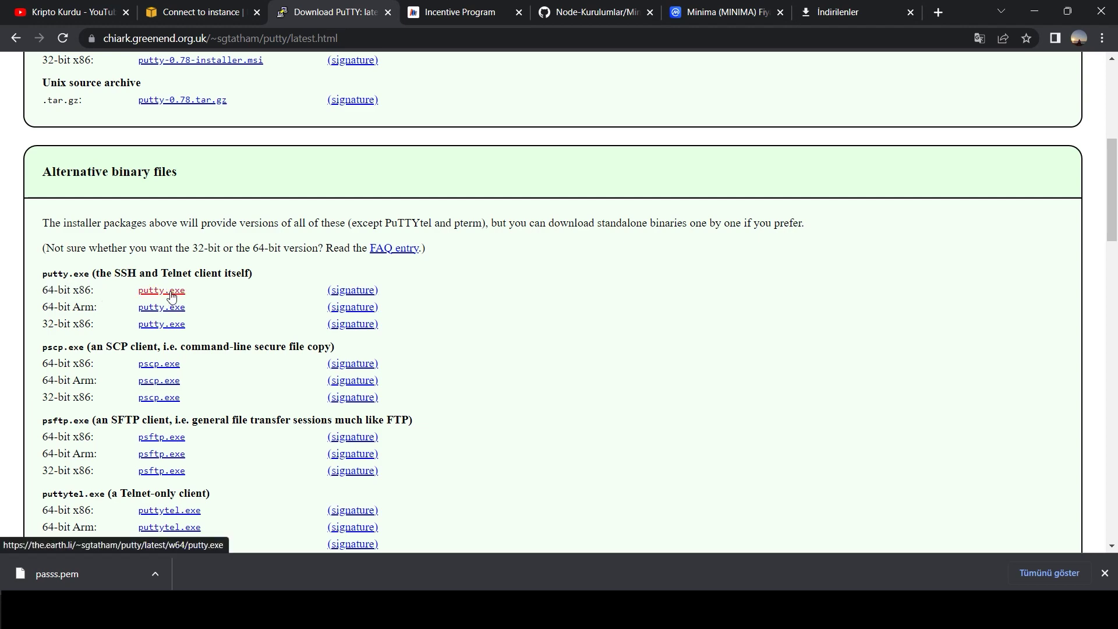
Download the 64-bit x86 puttygen.exe from the alternative binary files on the PuTTY download page
scroll(223, 304, down, 7)
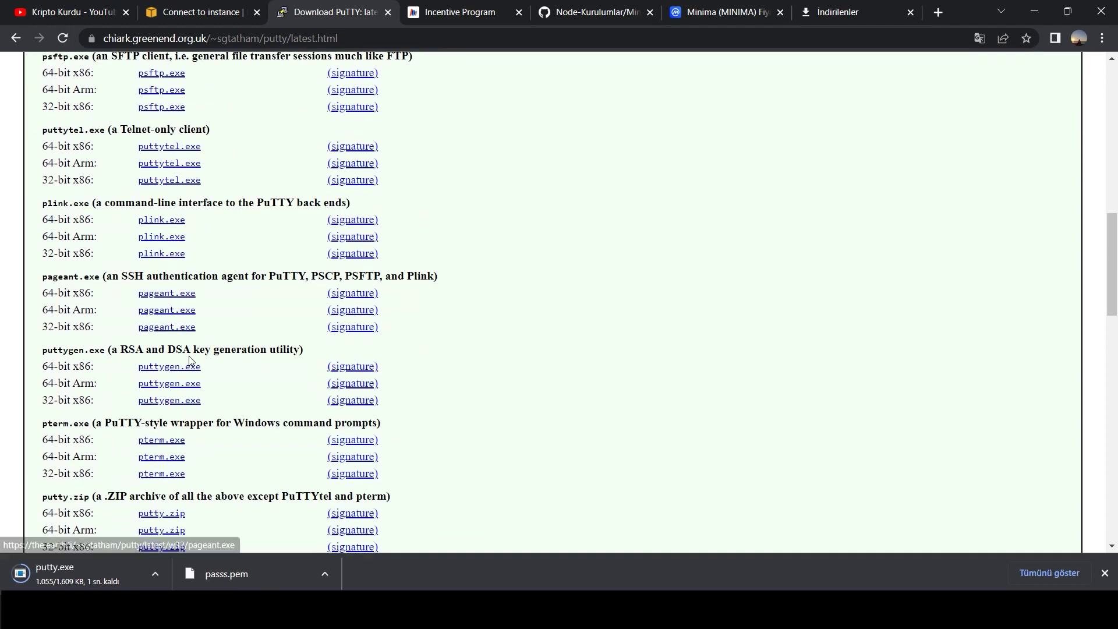
drag(39, 278, 106, 279)
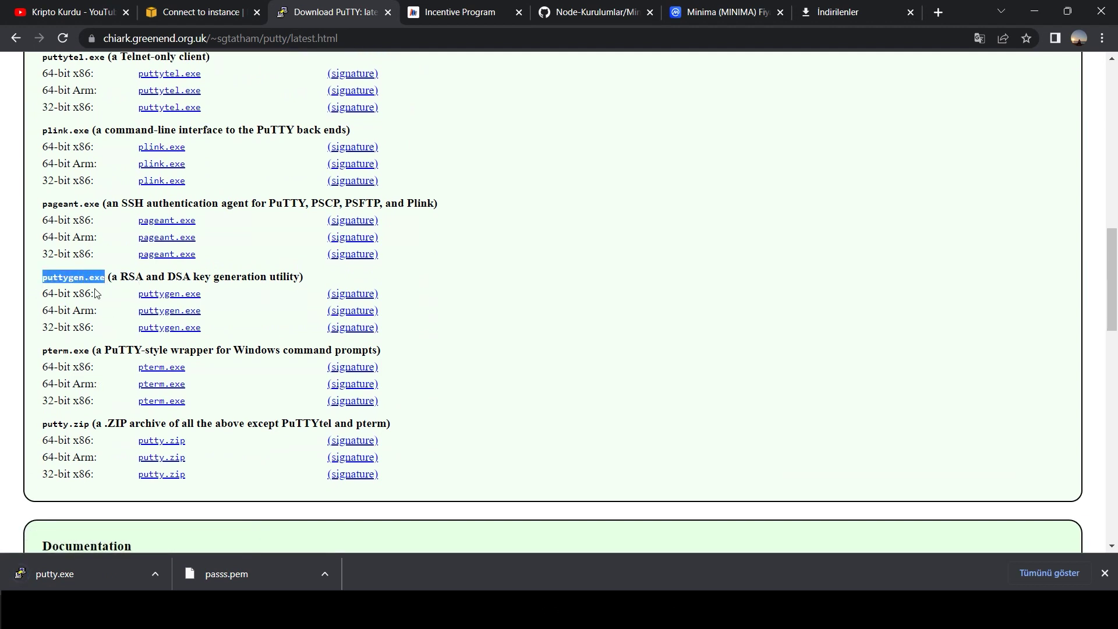
click(173, 296)
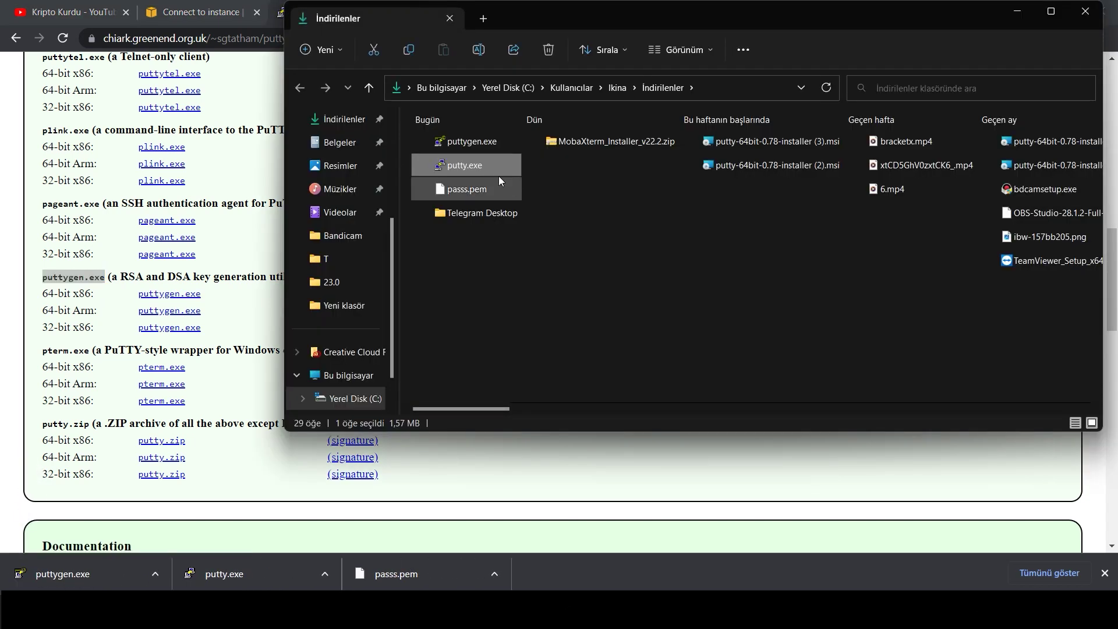
Launch putty.exe and puttygen.exe from the İndirilenler folder and arrange their windows side by side
double_click(474, 166)
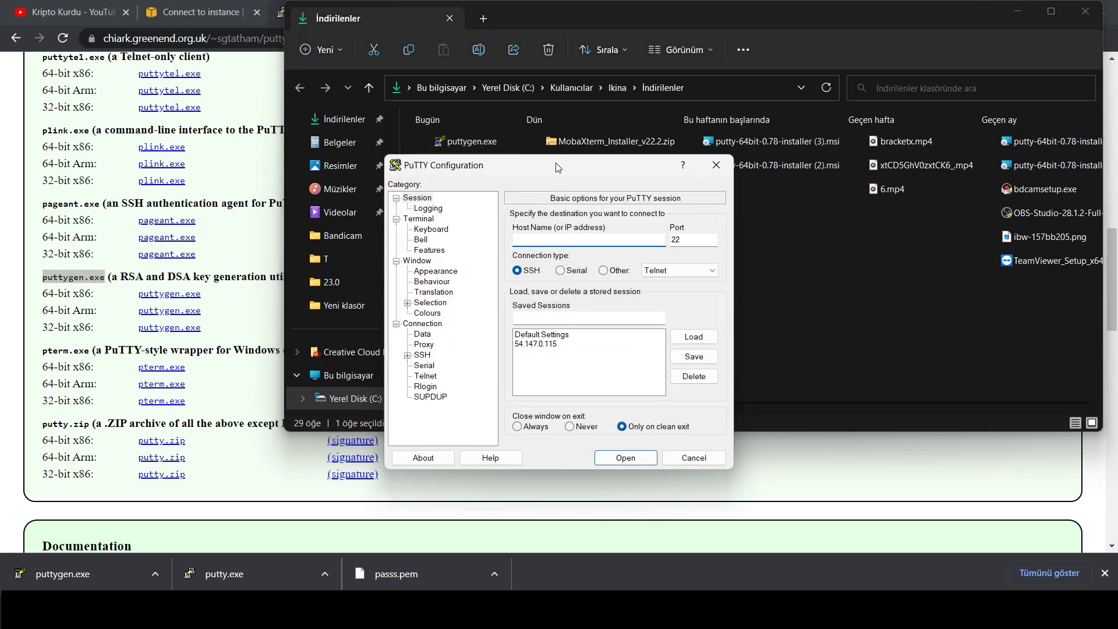
click(465, 147)
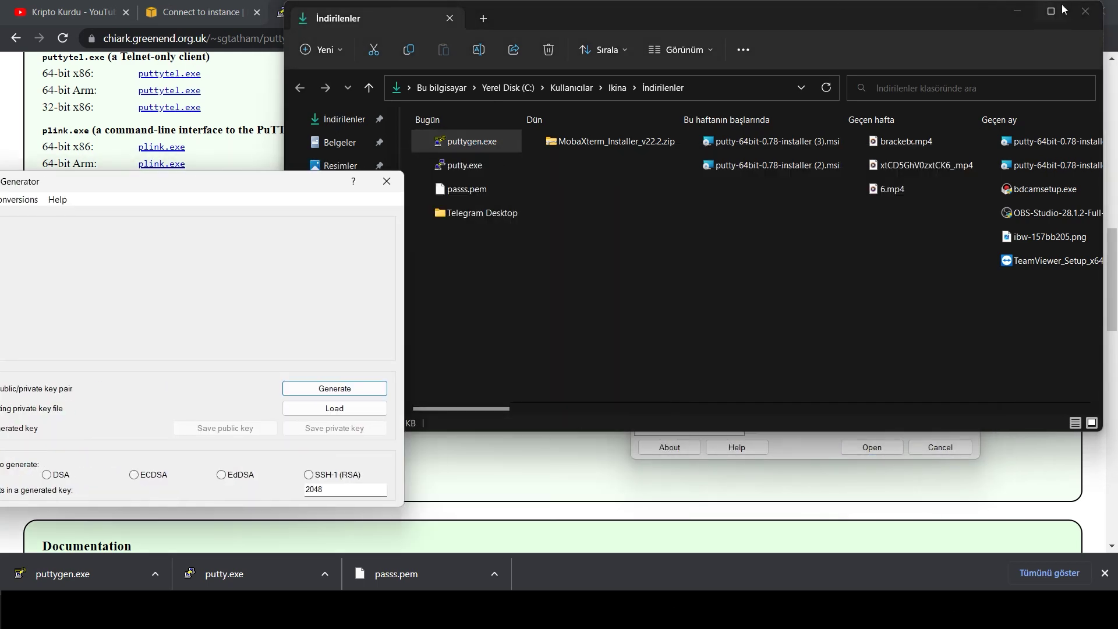
click(1016, 12)
drag(240, 190, 473, 153)
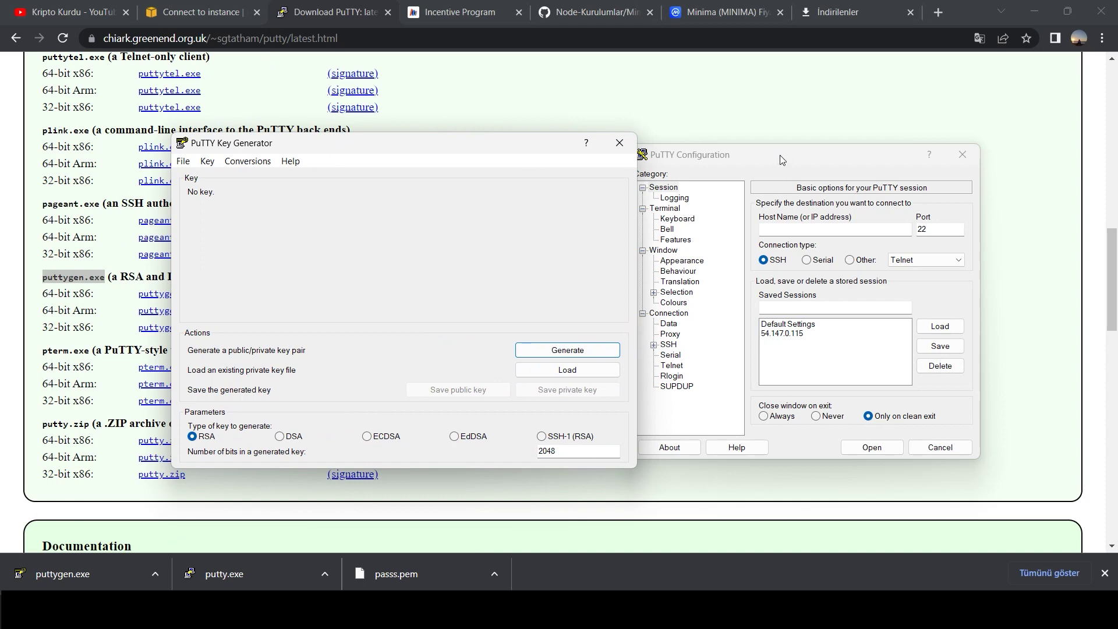
drag(782, 159, 802, 157)
Copy the instance's public IP address from the AWS connect page and set it as PuTTY's host name, 54.159.203.22
click(193, 11)
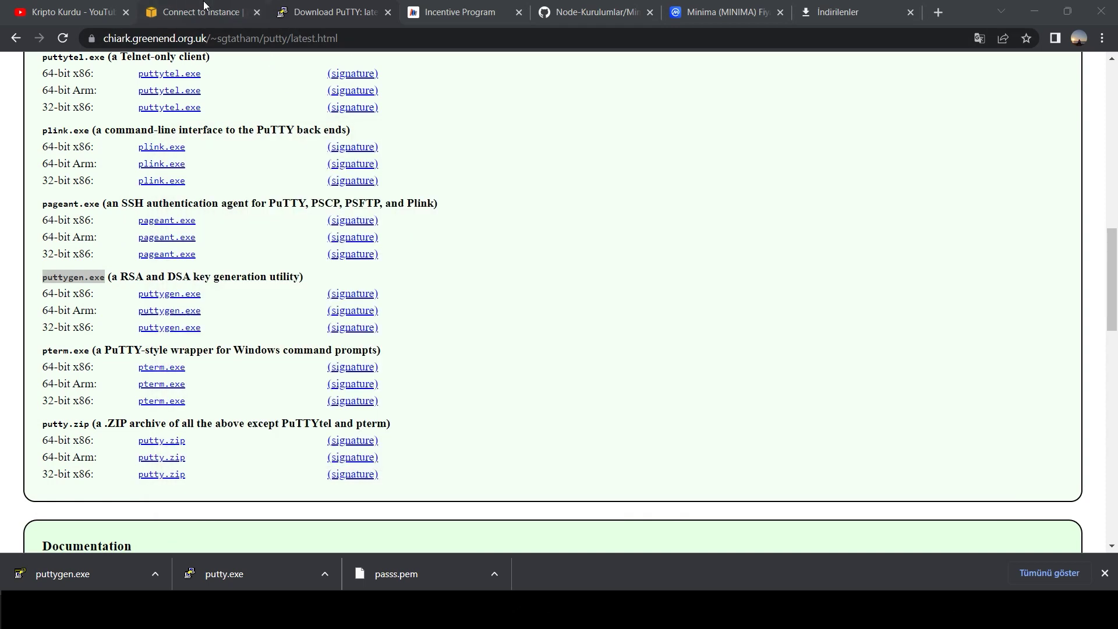
double_click(120, 313)
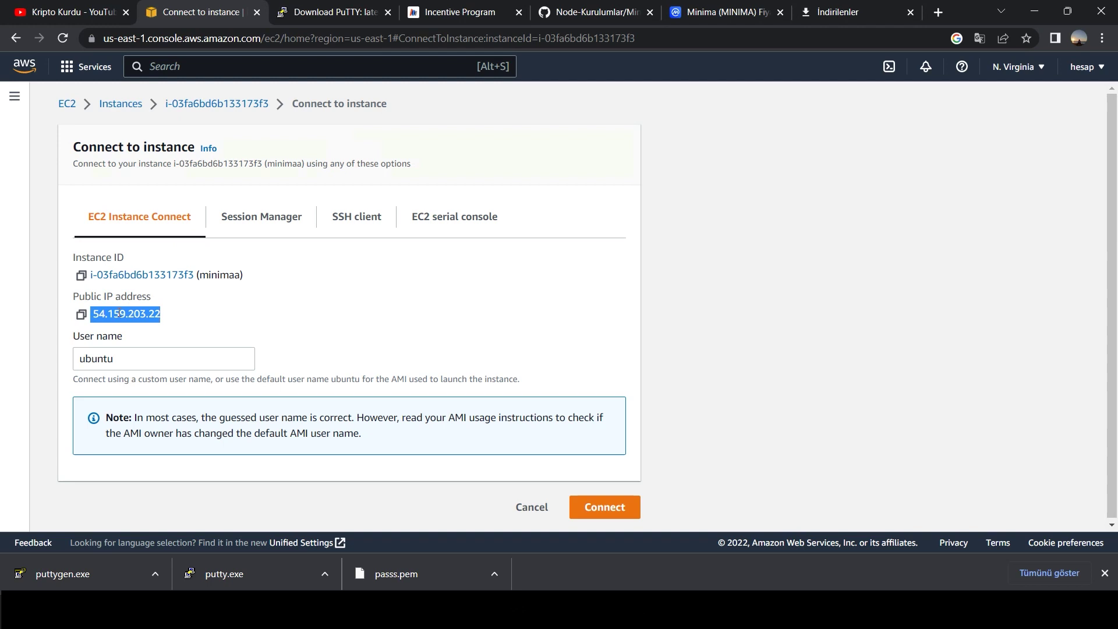
double_click(130, 308)
key(ctrl+c)
key(alt+Tab)
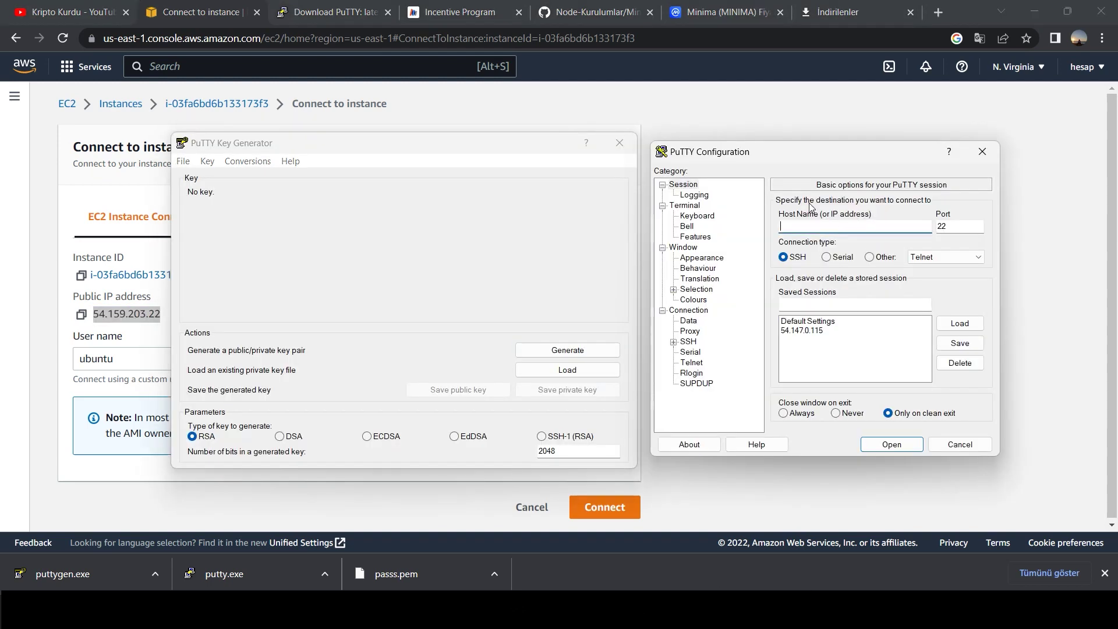
drag(809, 160, 840, 125)
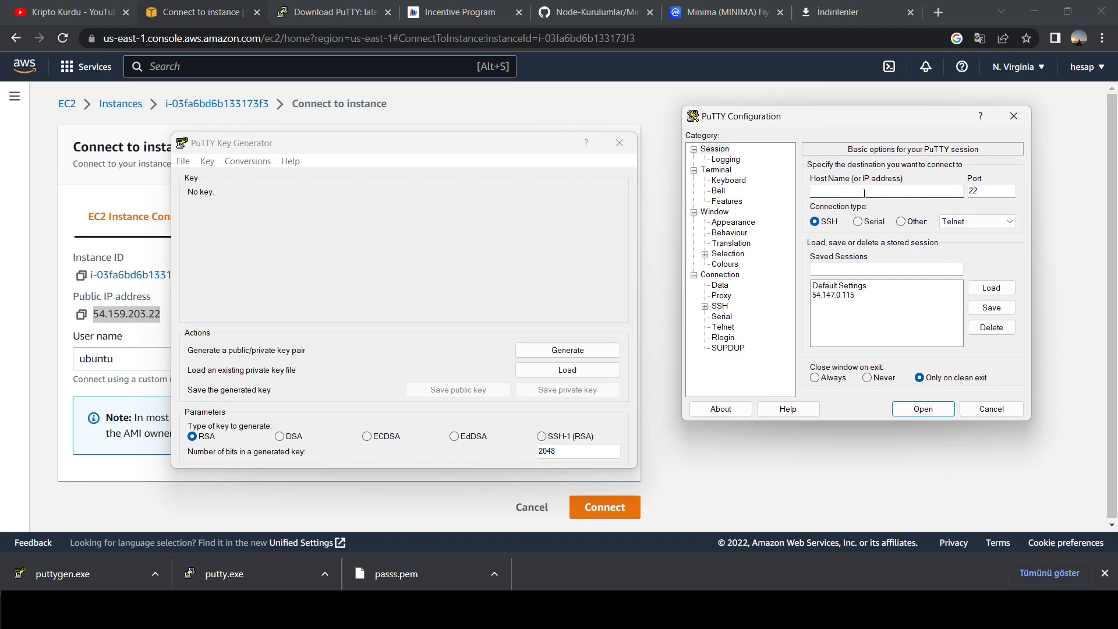
key(ctrl+v)
drag(834, 112, 861, 90)
Load passs.pem from the İndirilenler folder into PuTTY Key Generator with all file types shown, and acknowledge the import notice
drag(408, 147, 363, 131)
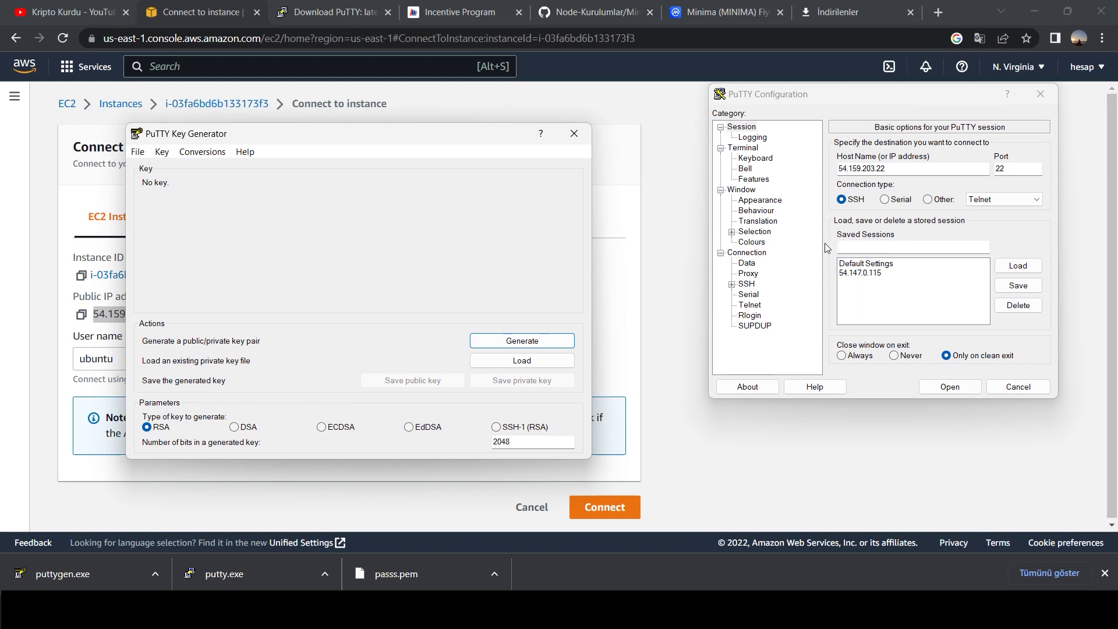
drag(334, 138, 331, 97)
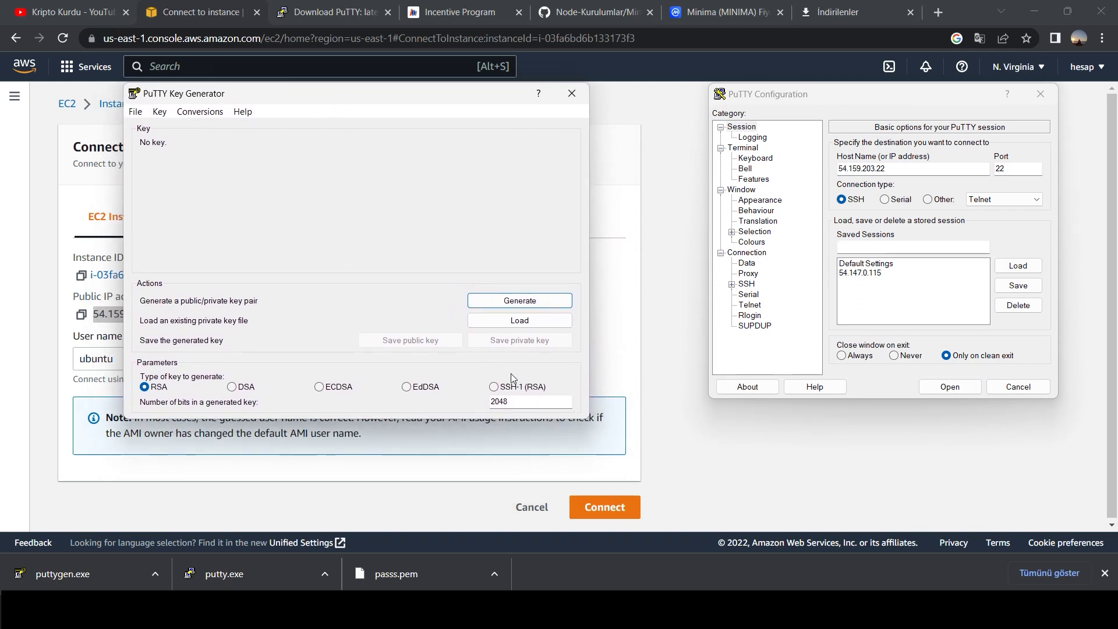
click(520, 322)
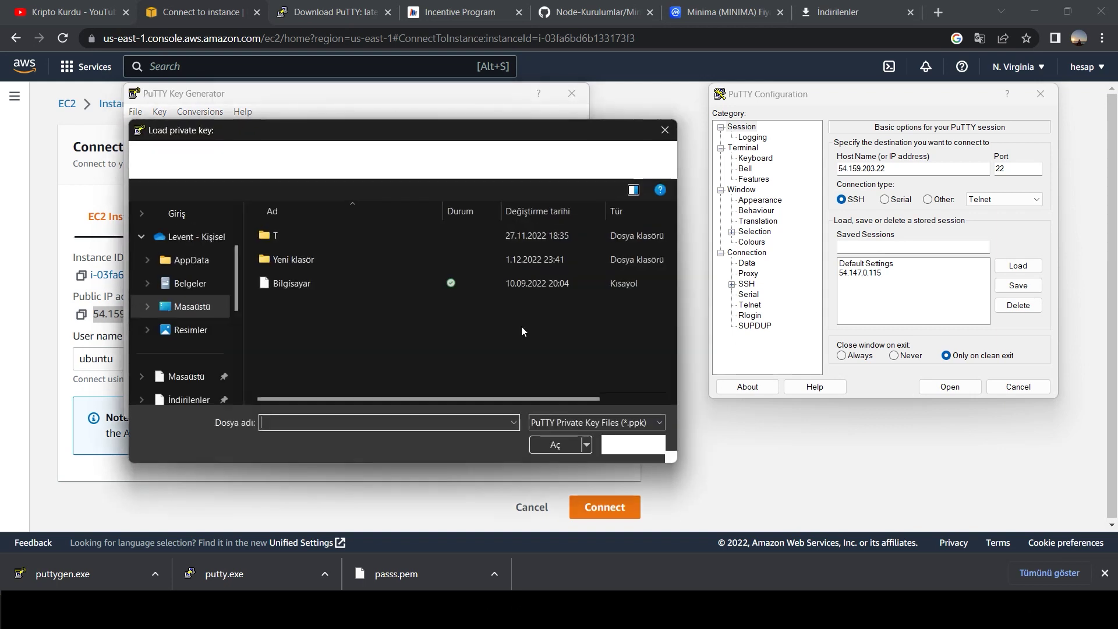
click(194, 306)
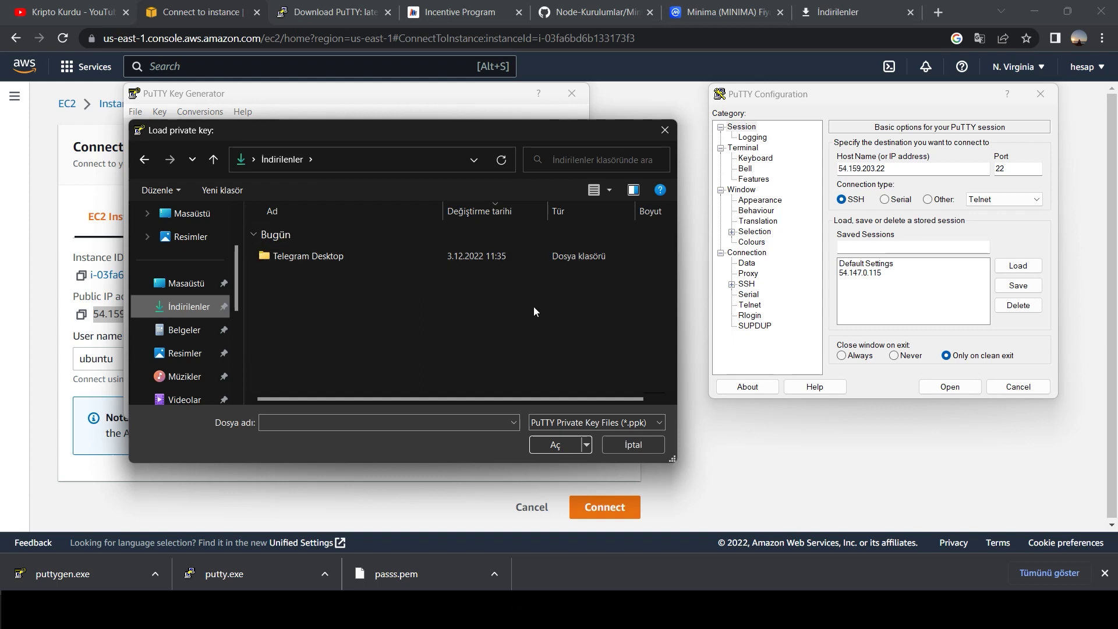
click(584, 423)
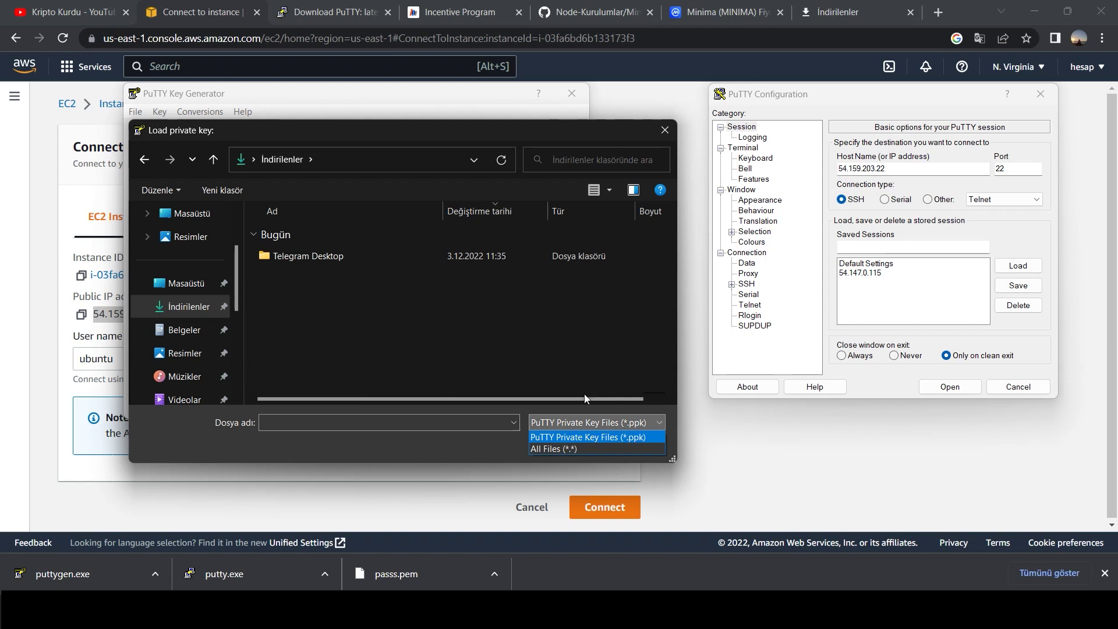
click(561, 448)
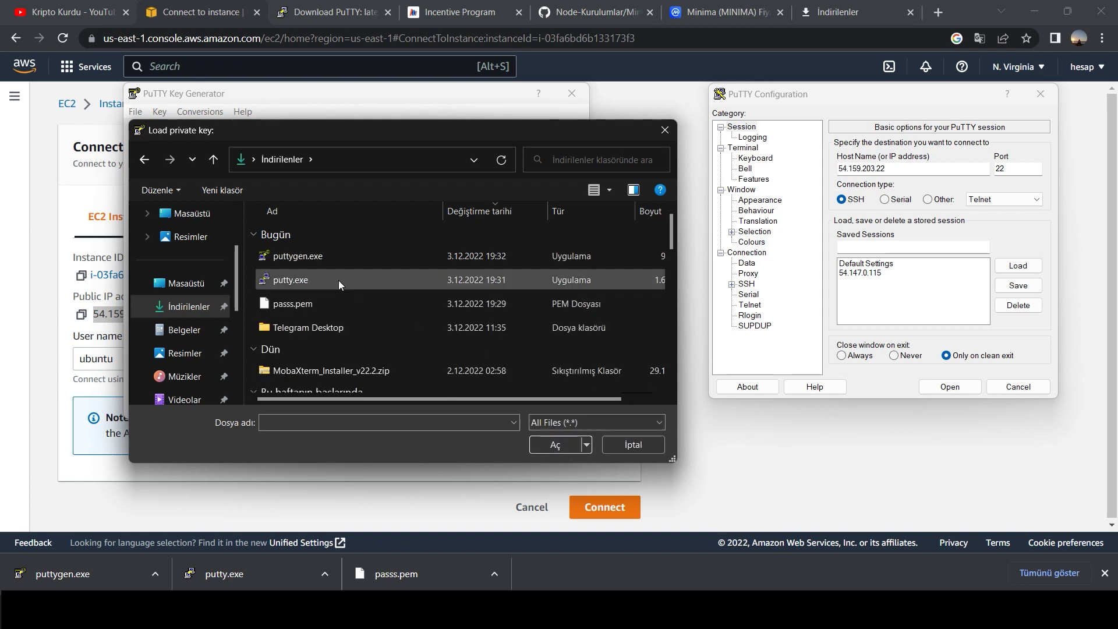
click(301, 308)
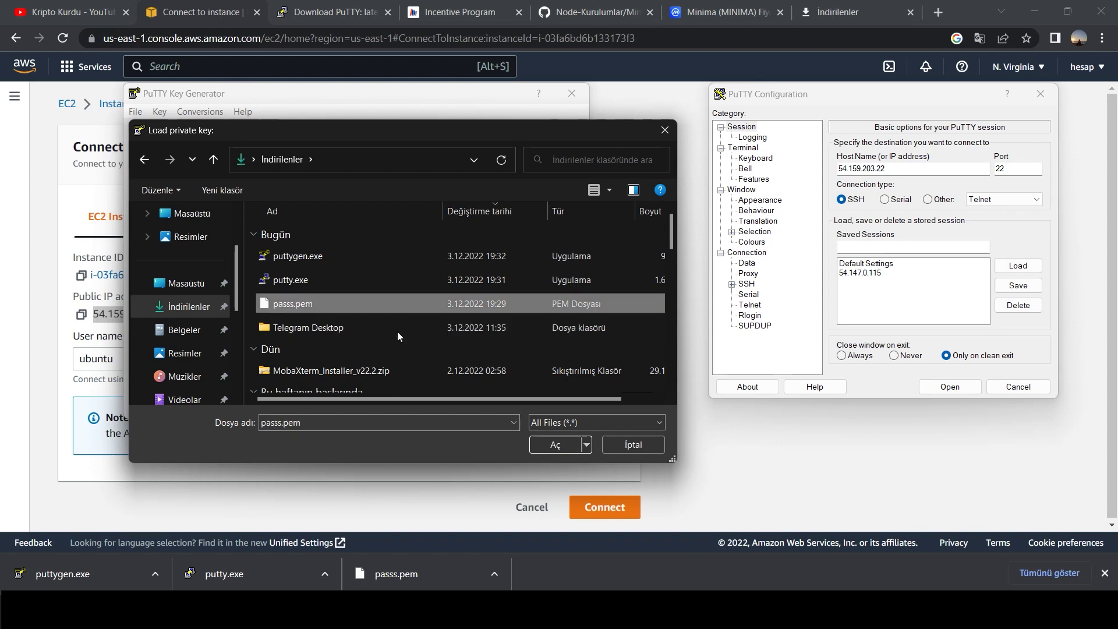
click(558, 442)
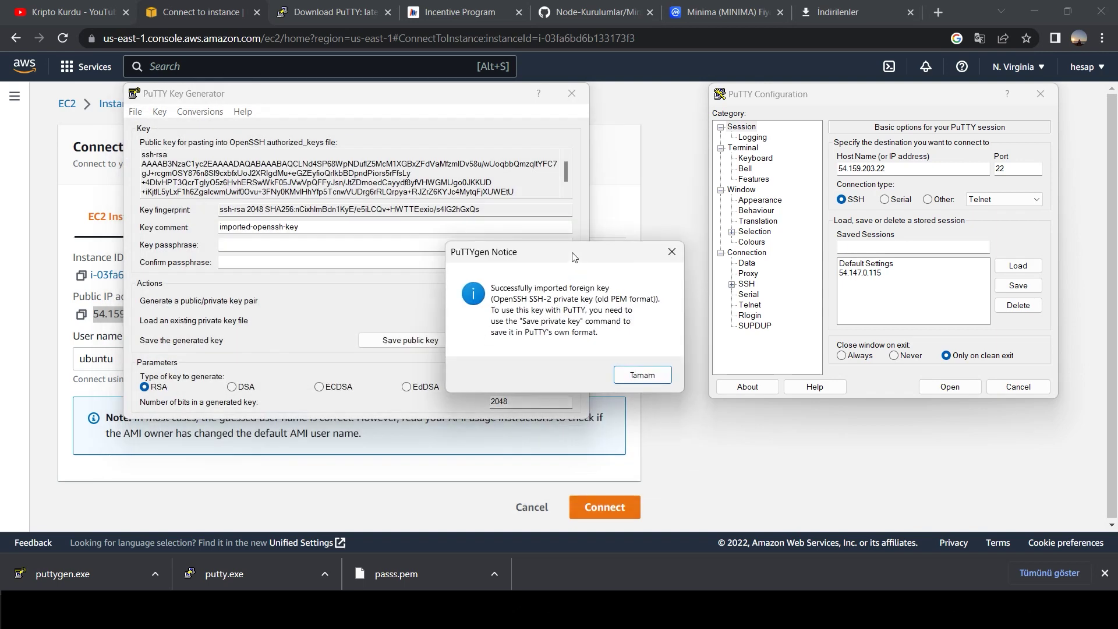
drag(575, 257, 471, 206)
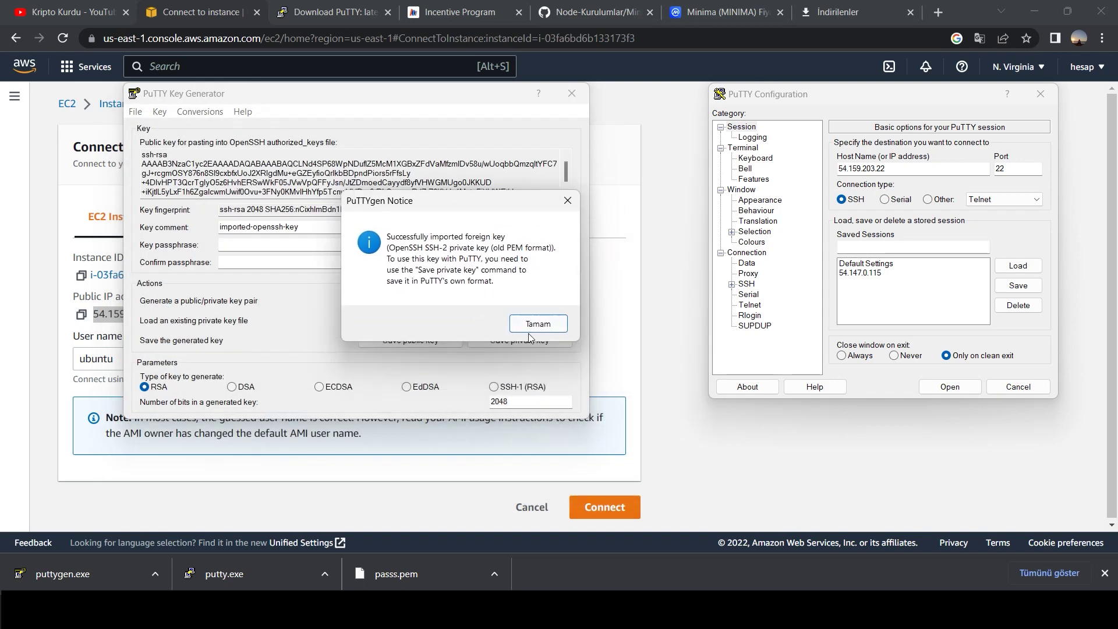
click(553, 328)
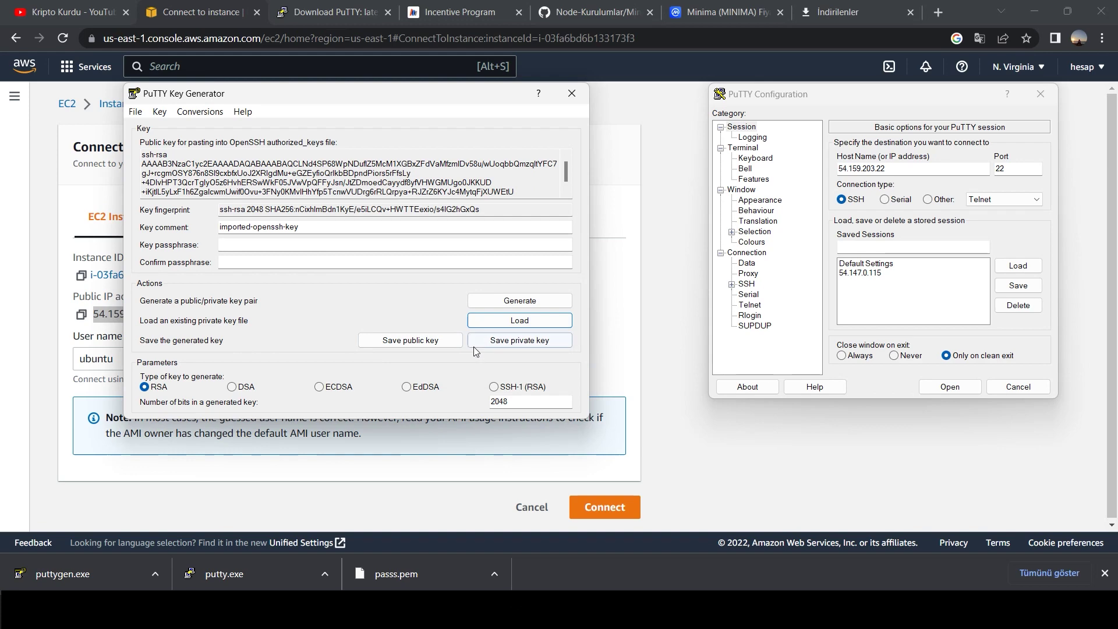
Start saving the private key without a passphrase, and create and open a new folder on the desktop (Masaüstü) for it
click(513, 345)
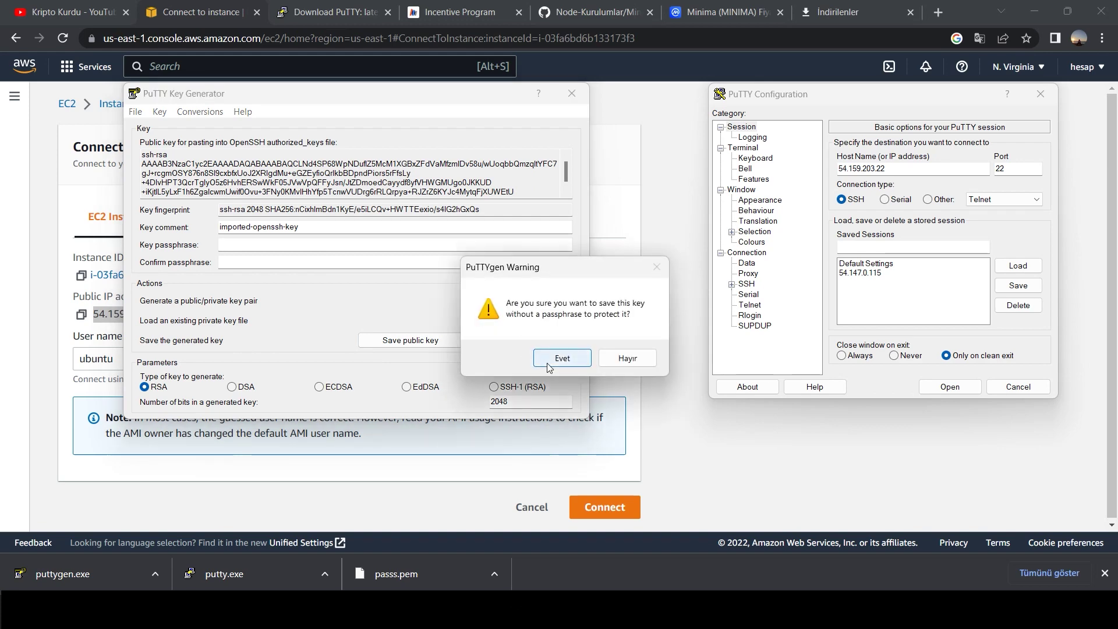
drag(556, 266, 413, 215)
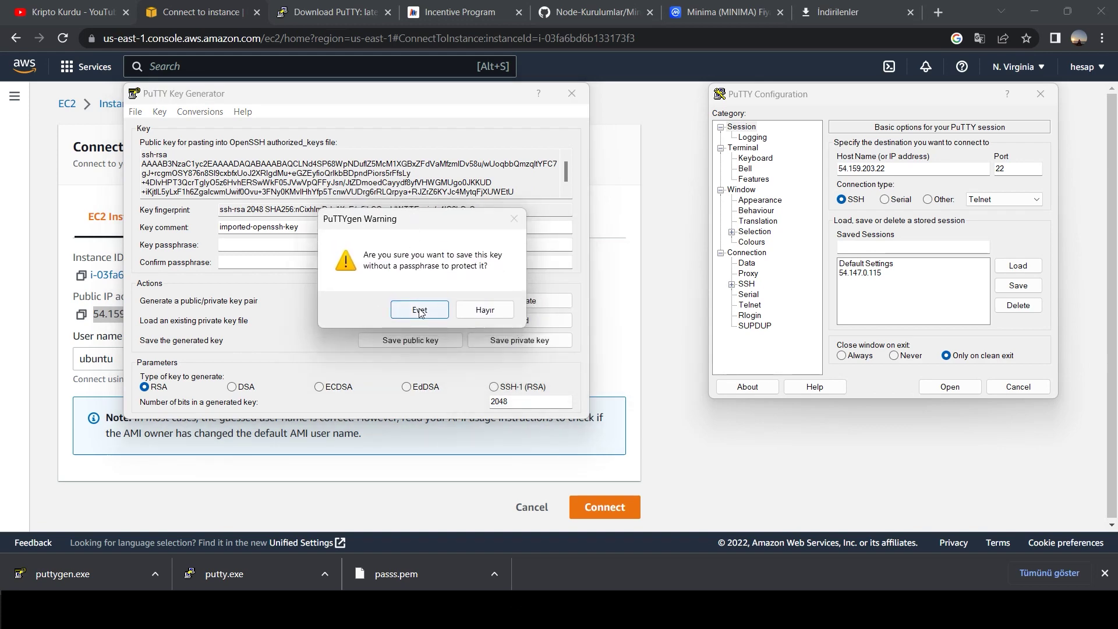
click(420, 306)
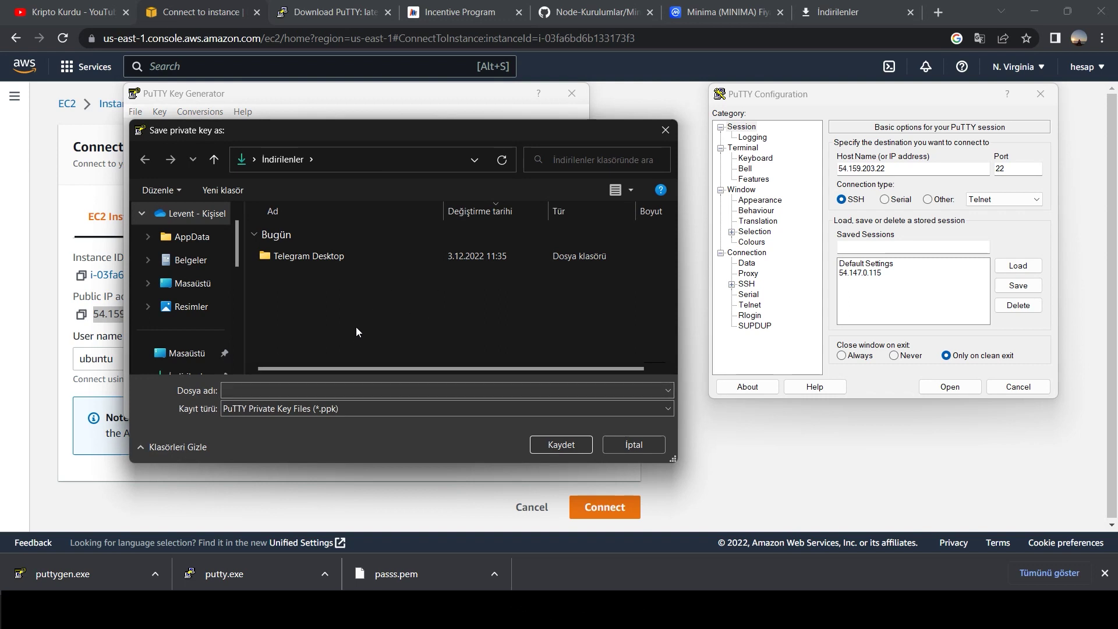
click(195, 291)
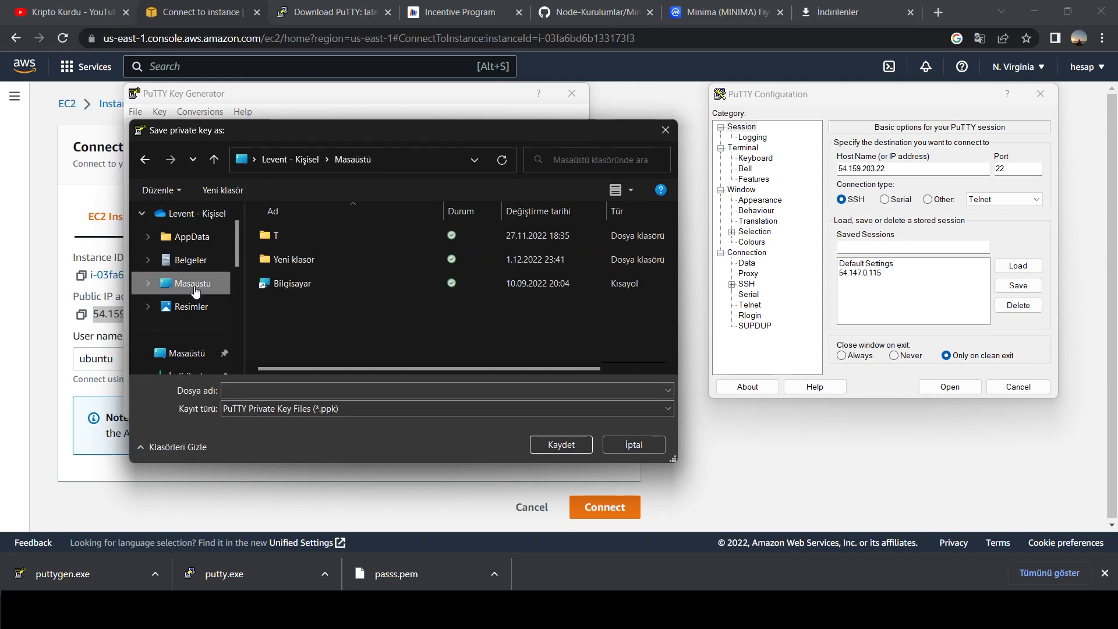
right_click(353, 328)
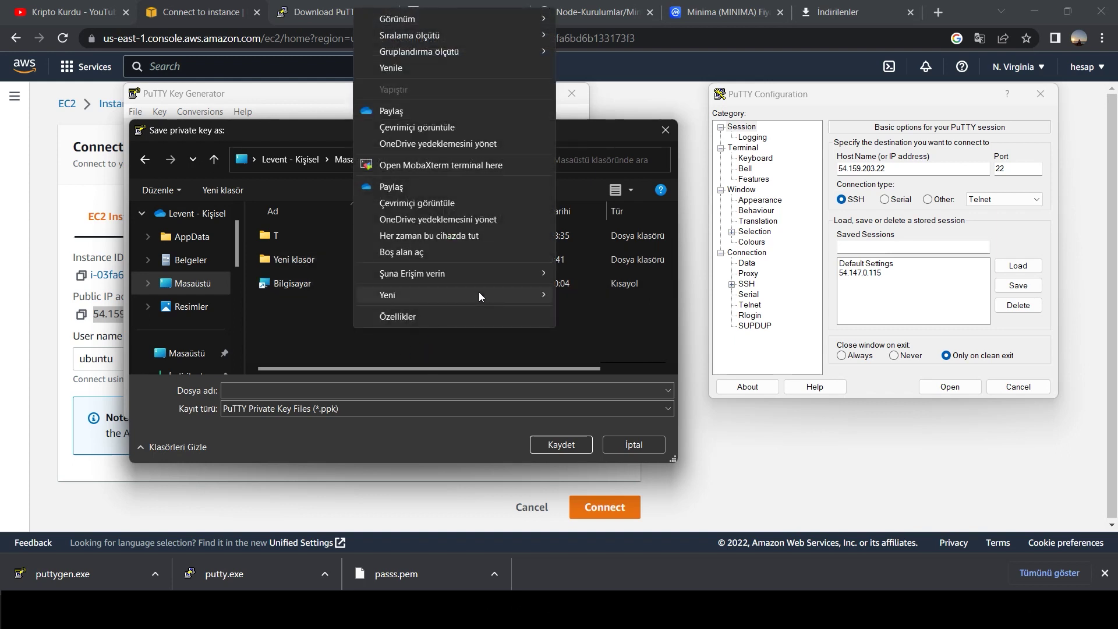
mouse_move(479, 292)
click(591, 296)
click(421, 304)
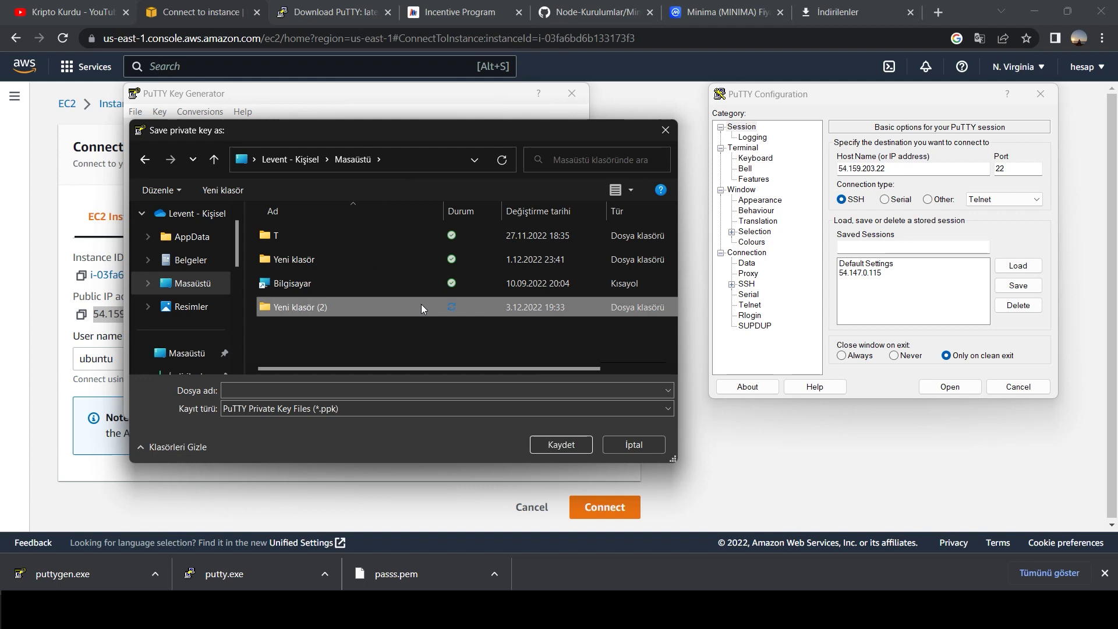
double_click(421, 304)
Save the private key as pass in PuTTY Private Key format in the new folder and close PuTTY Key Generator
click(417, 392)
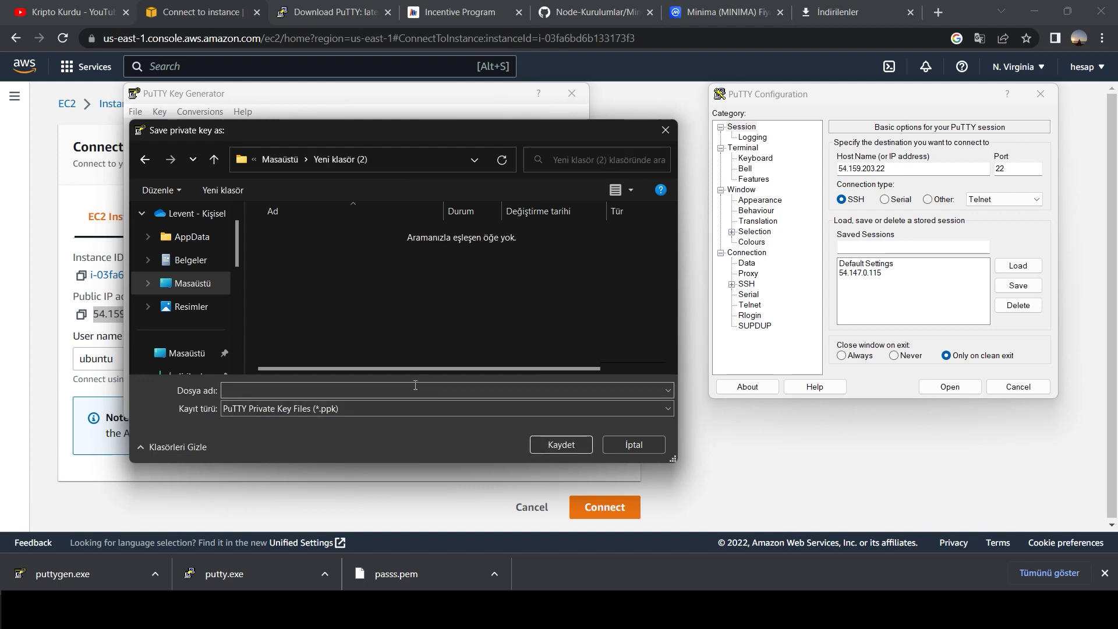
text(pass)
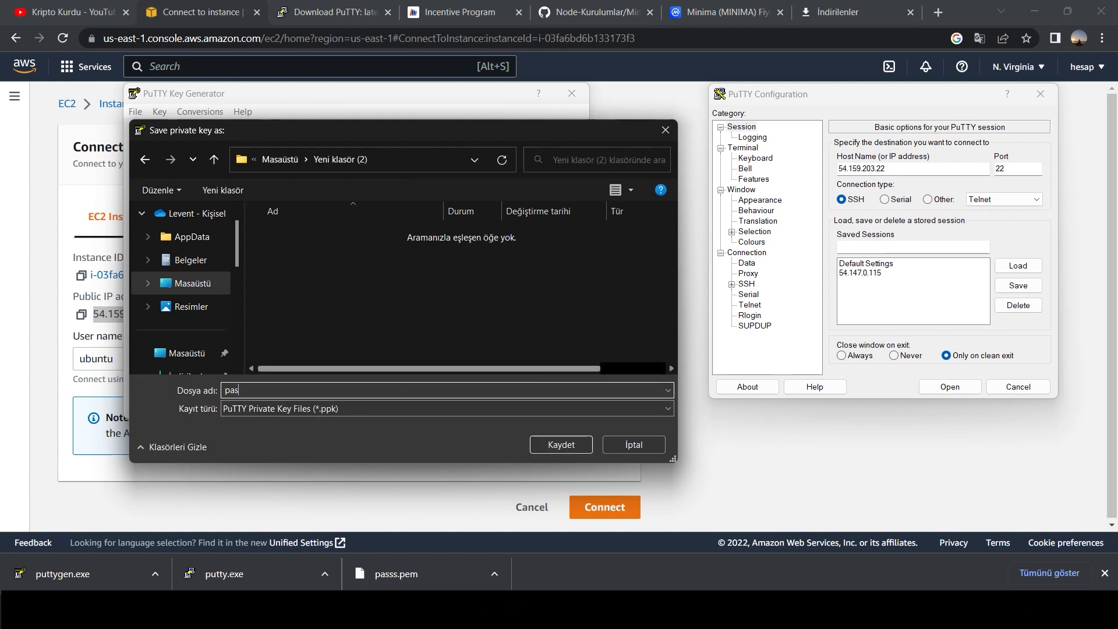
click(554, 451)
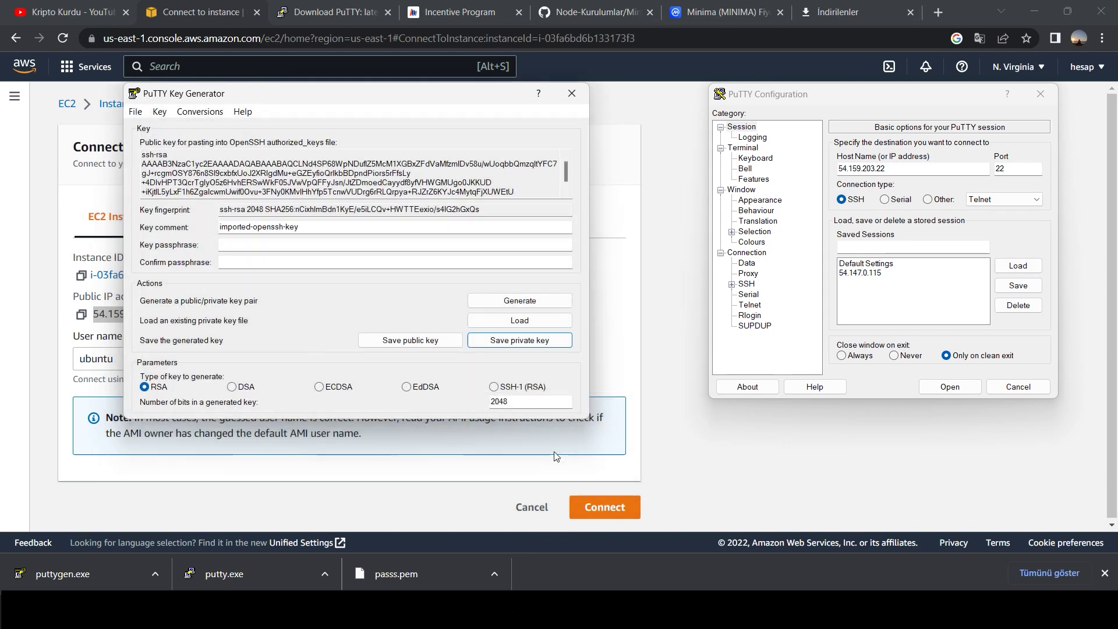
drag(412, 92, 411, 116)
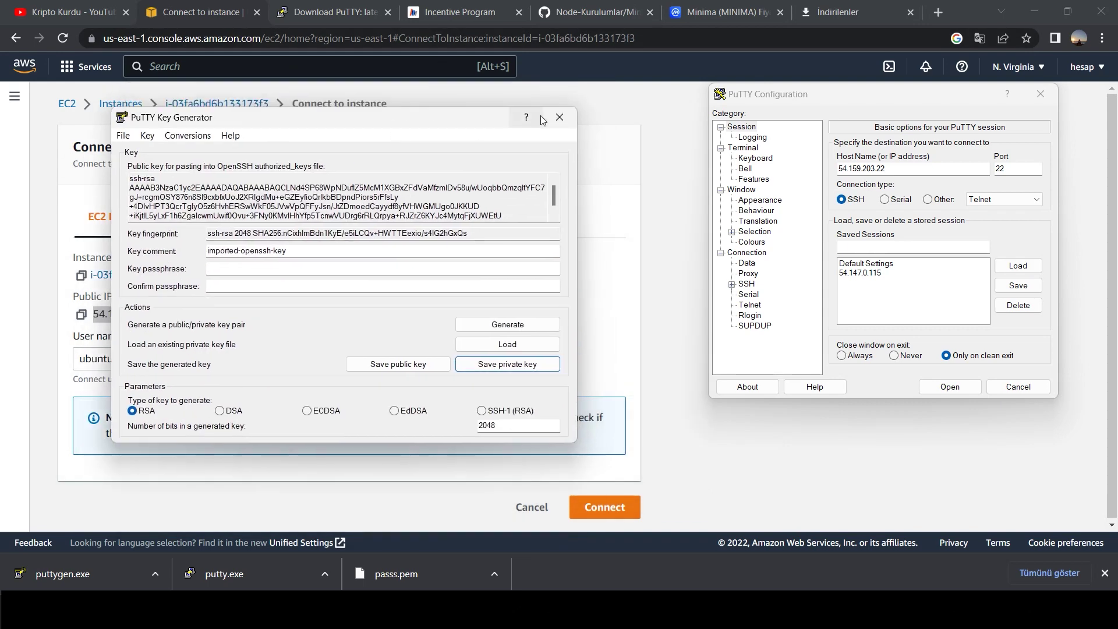
click(566, 115)
Open the Credentials settings under Connection > SSH > Auth in the PuTTY configuration, collapsing the other categories
drag(845, 91, 694, 67)
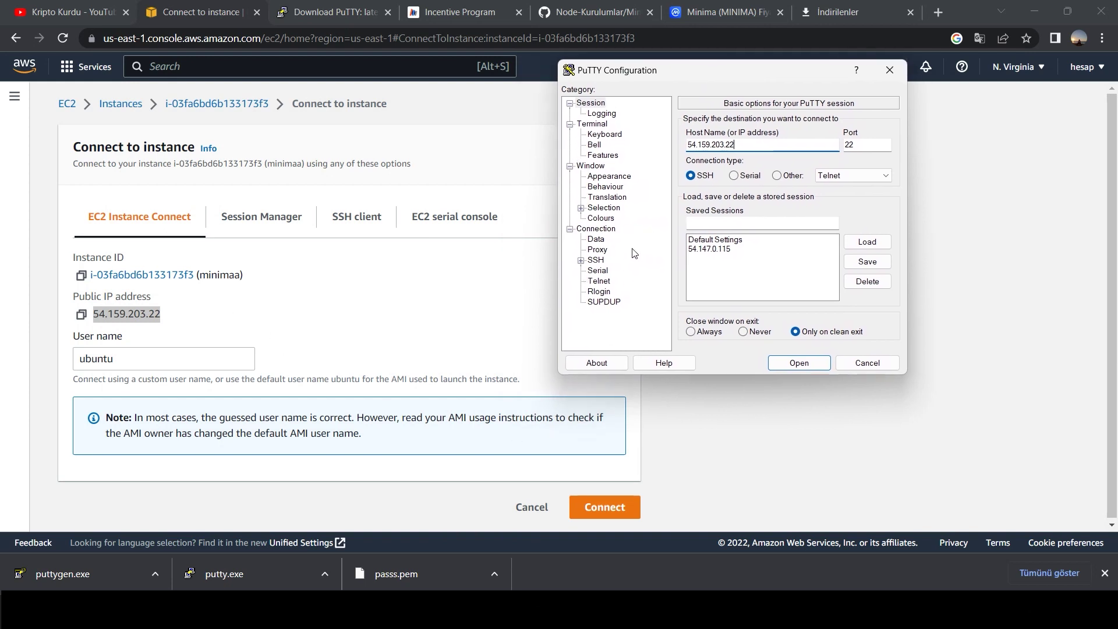
click(597, 262)
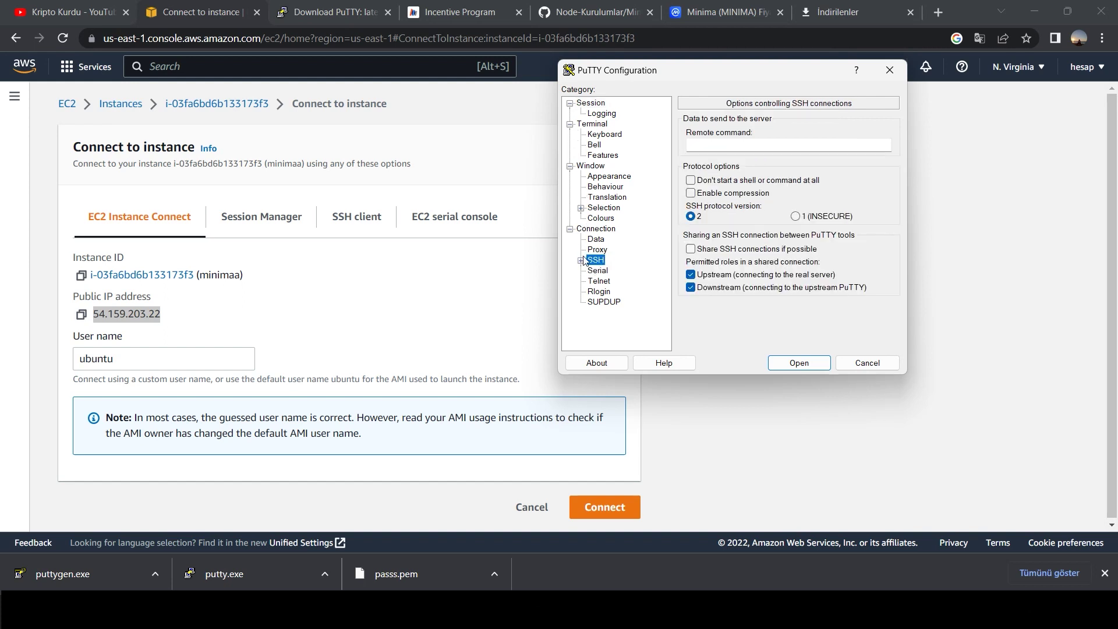
click(570, 229)
click(571, 166)
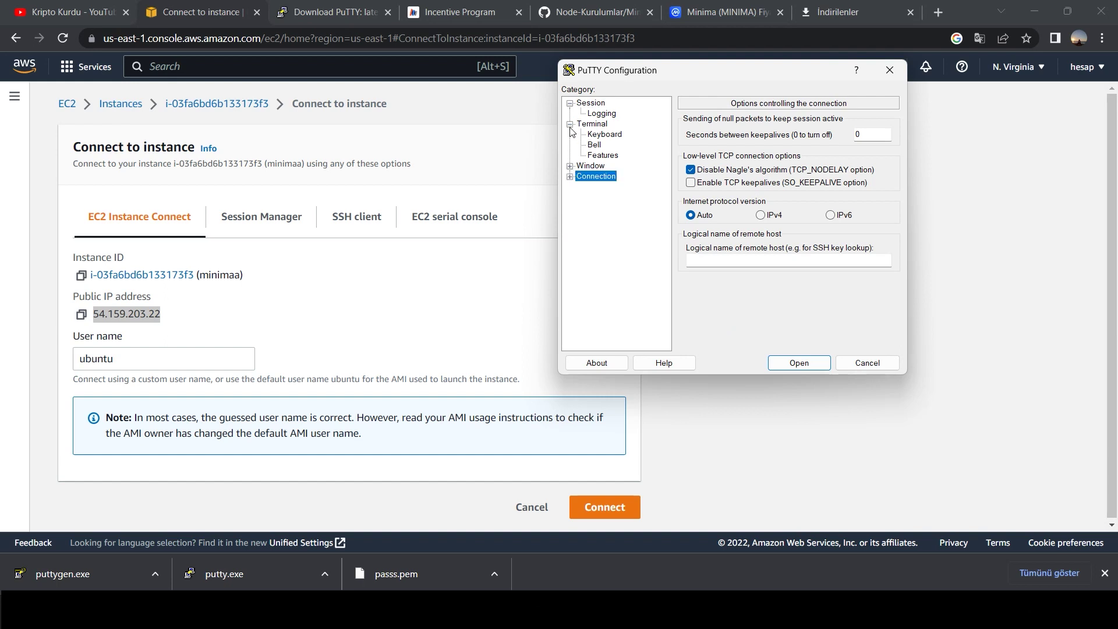
click(571, 124)
click(570, 103)
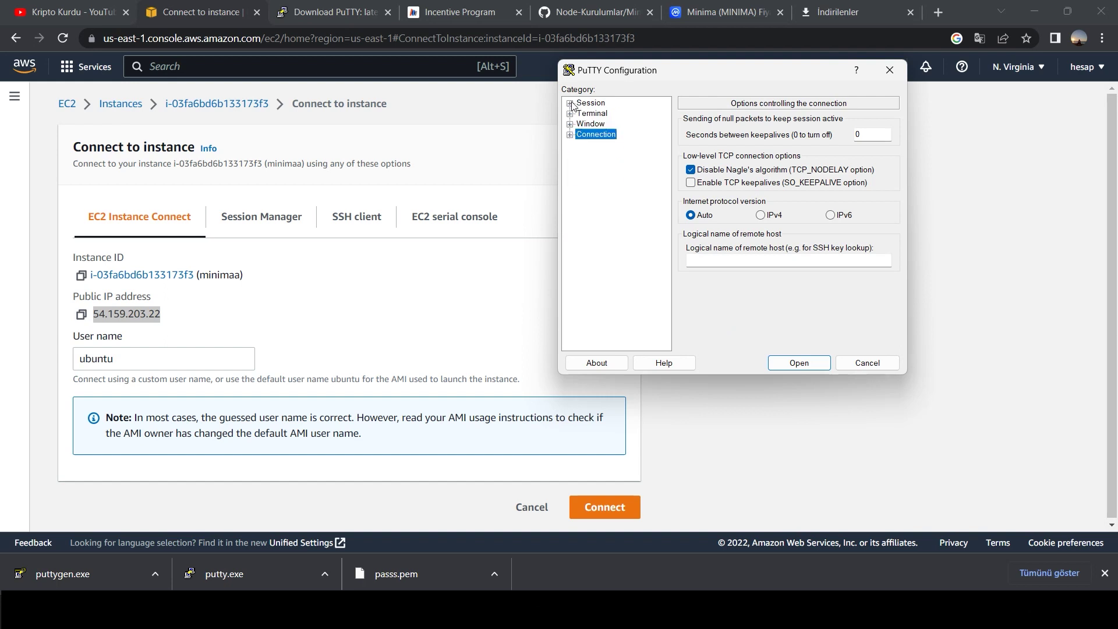
click(571, 134)
click(581, 166)
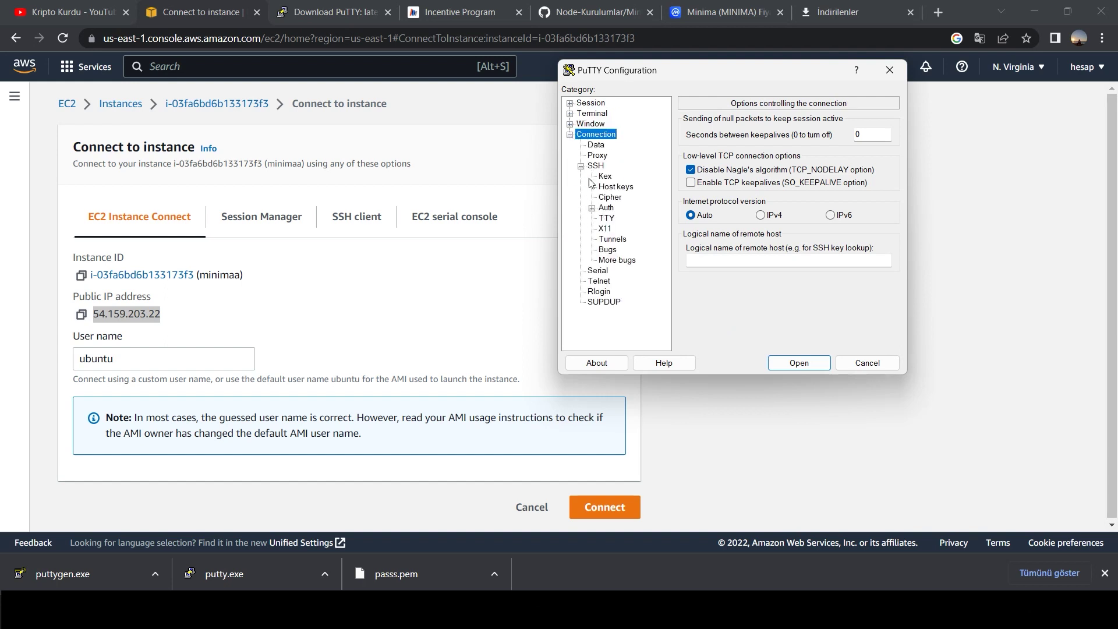
click(592, 208)
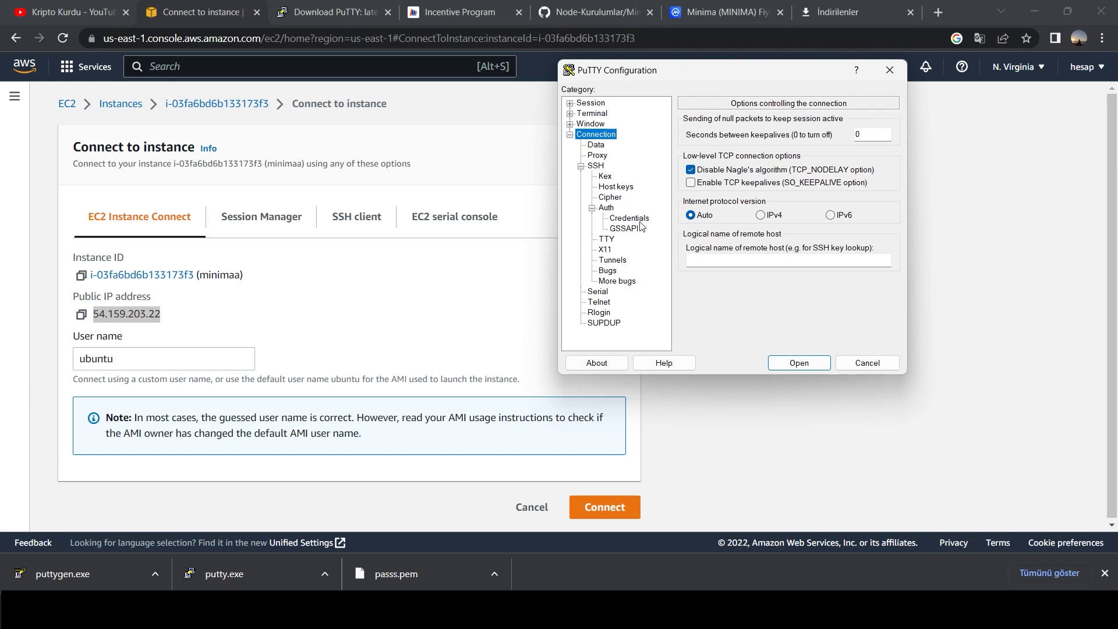
click(635, 219)
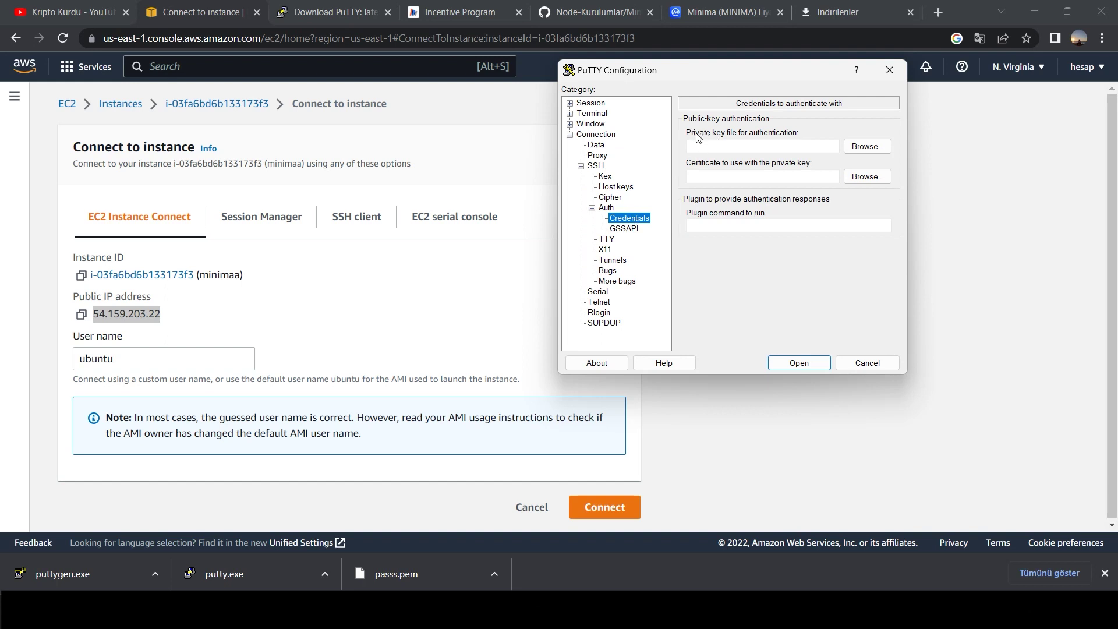
Set pass.ppk from the desktop folder Yeni klasör (2) as the private key file for authentication
click(875, 149)
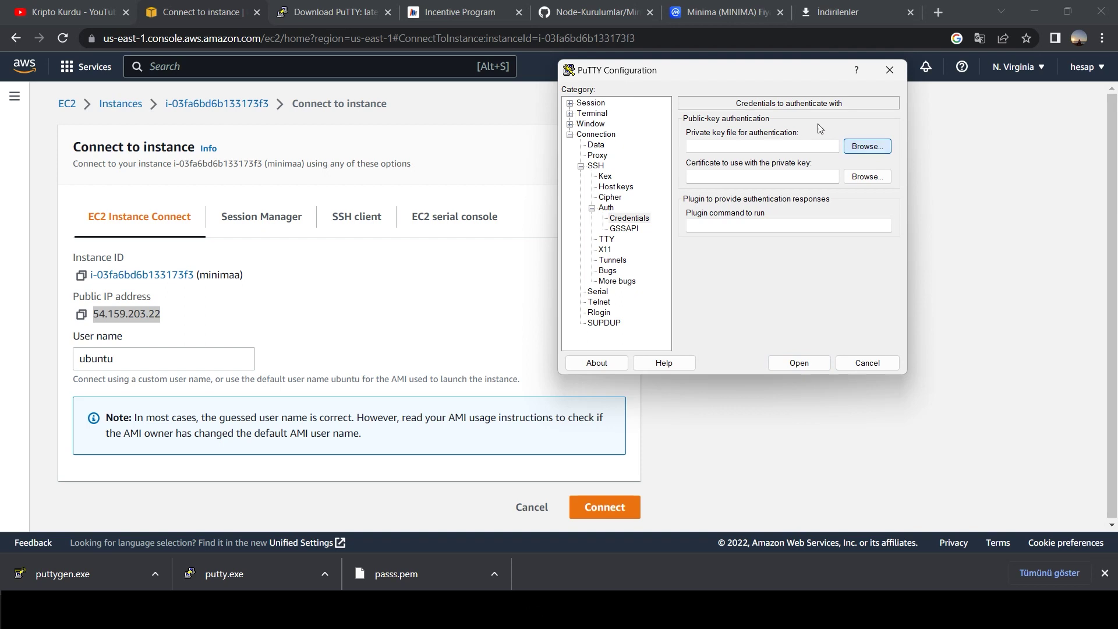
click(867, 150)
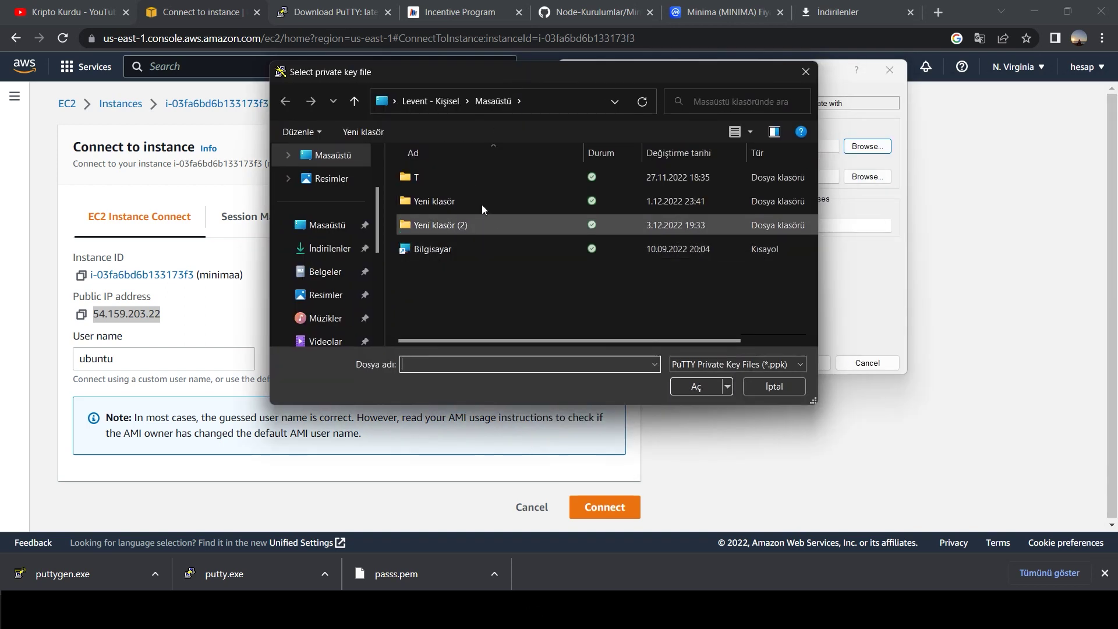
double_click(461, 230)
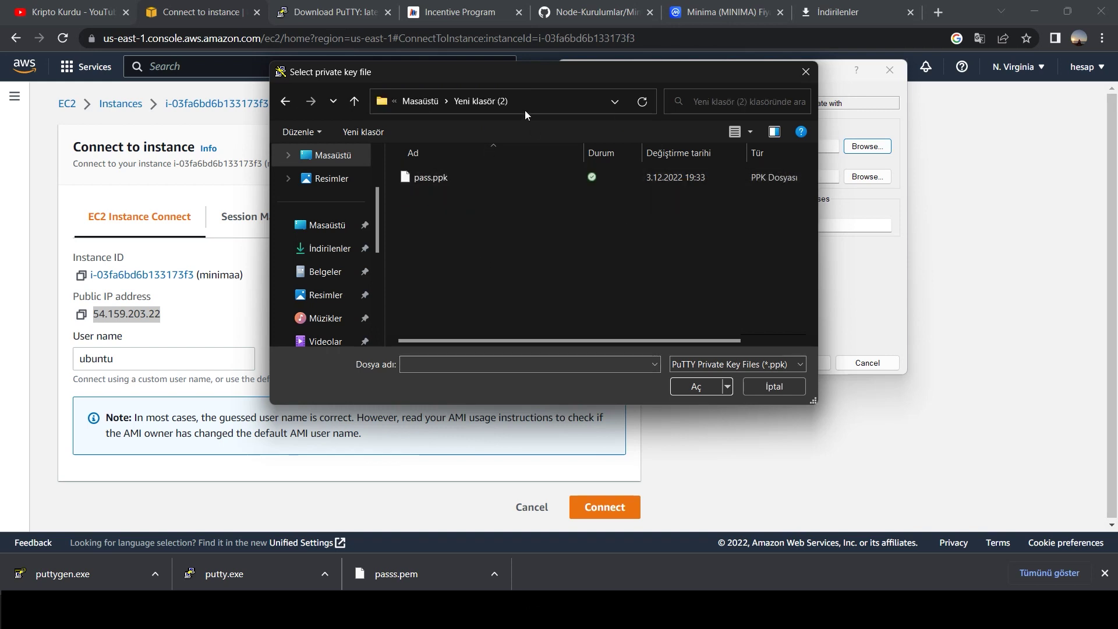
click(457, 179)
click(705, 386)
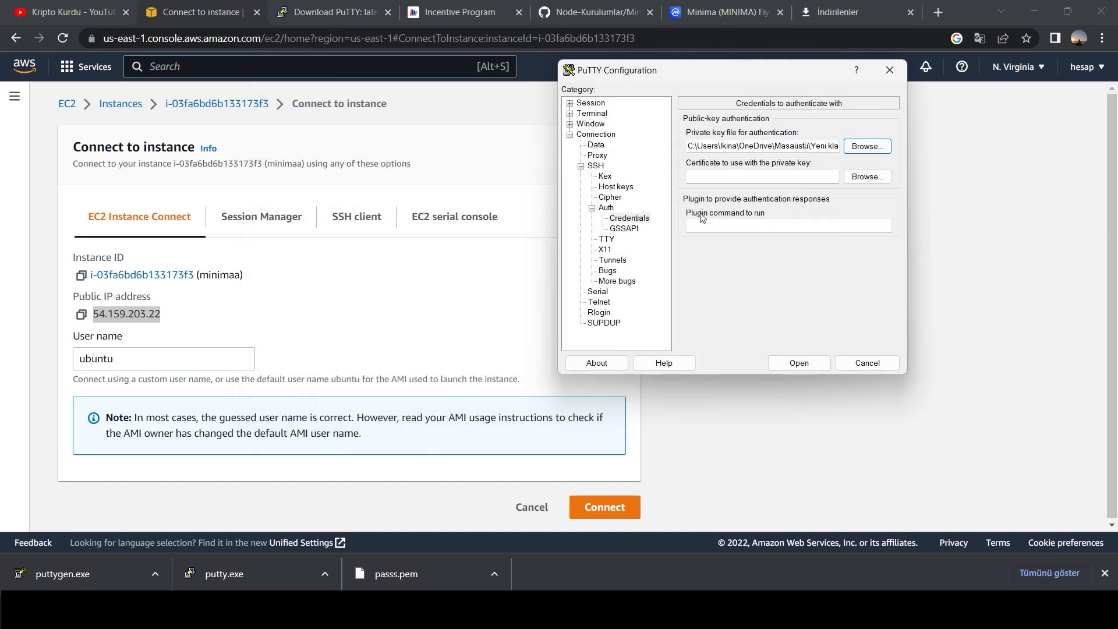
Return to the Session settings, open the SSH connection to 54.159.203.22 and accept the server's host key
click(571, 135)
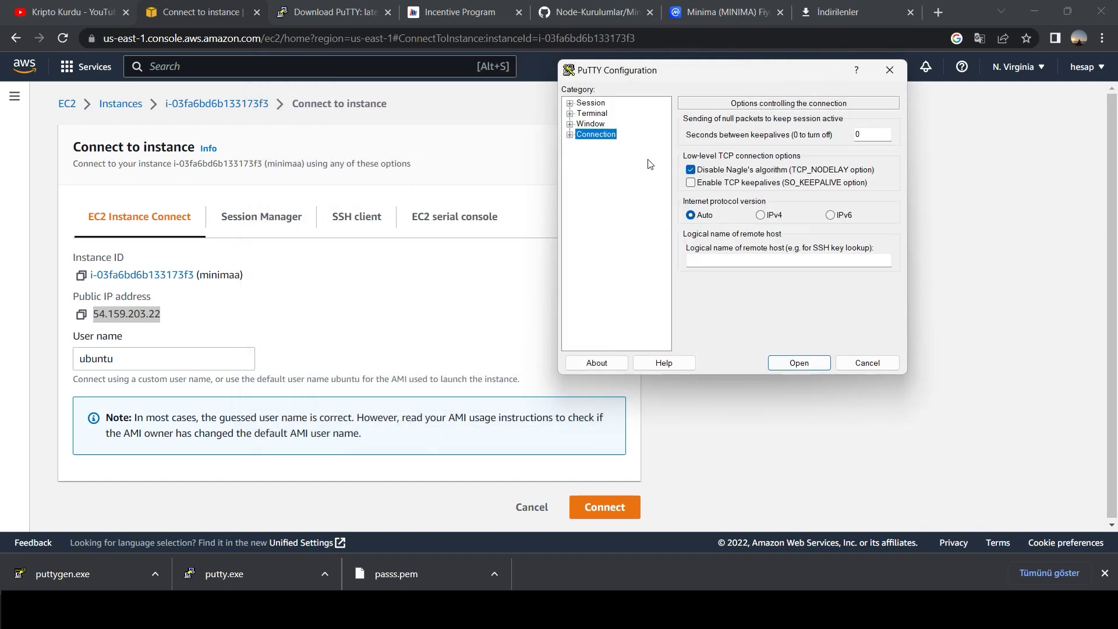
click(592, 103)
mouse_move(750, 70)
mouse_down()
mouse_move(752, 174)
mouse_move(743, 70)
mouse_up()
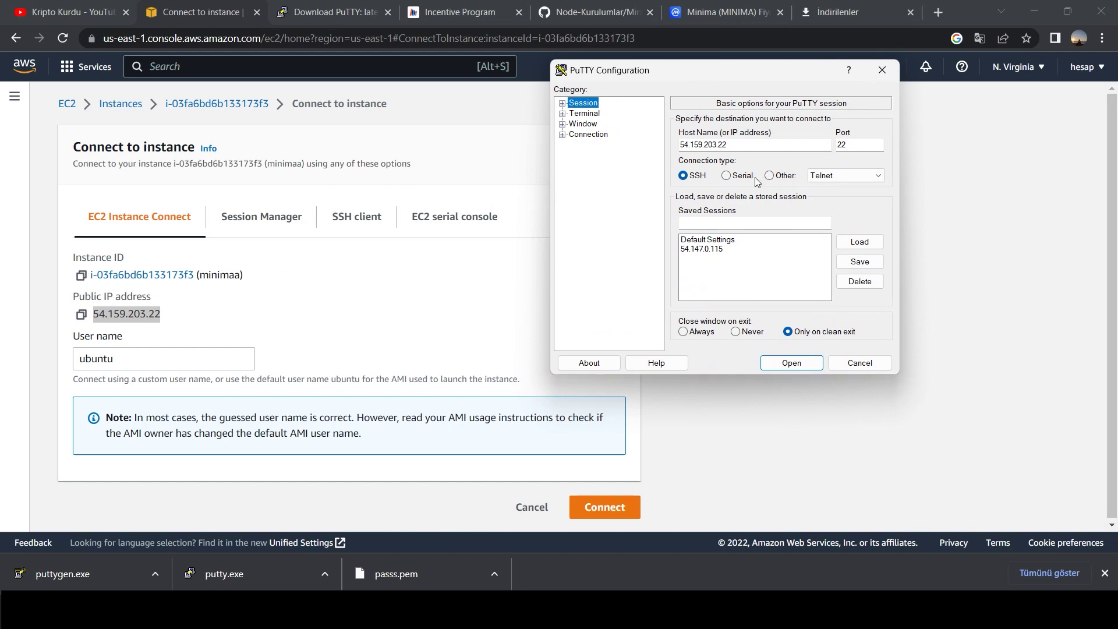
click(797, 364)
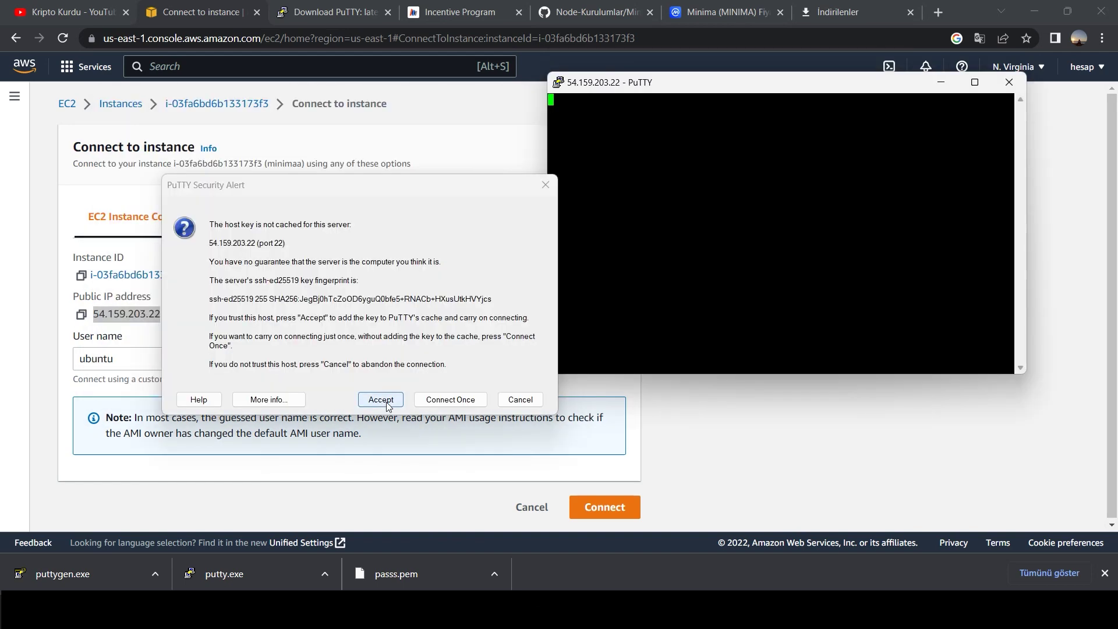
click(381, 402)
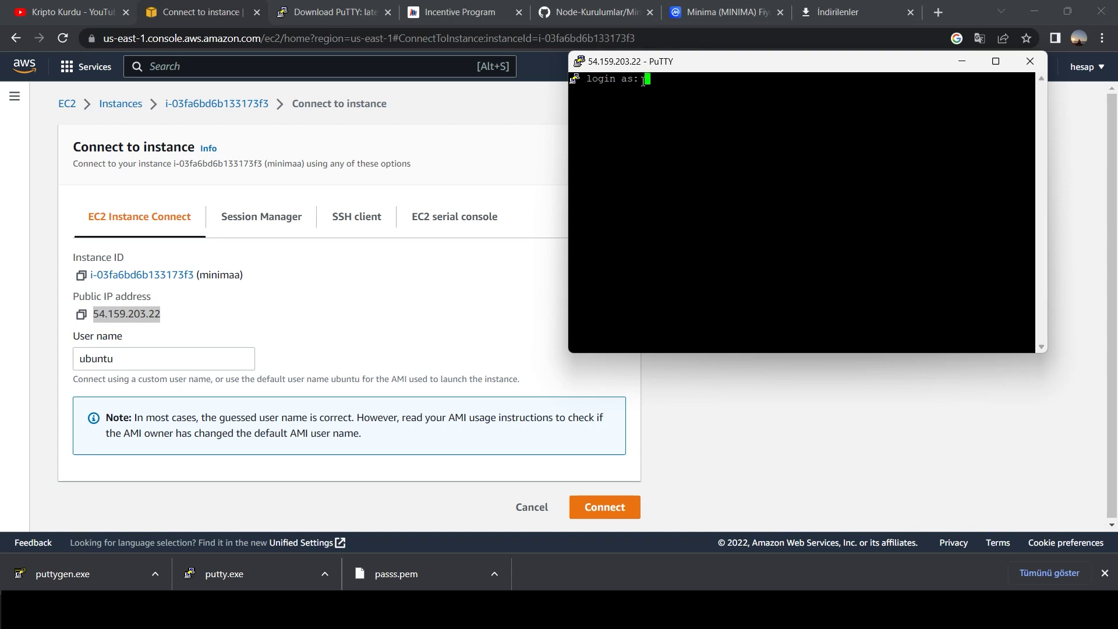
Log in to the server as ubuntu and minimise the terminal window
text(ubuntu)
key(Return)
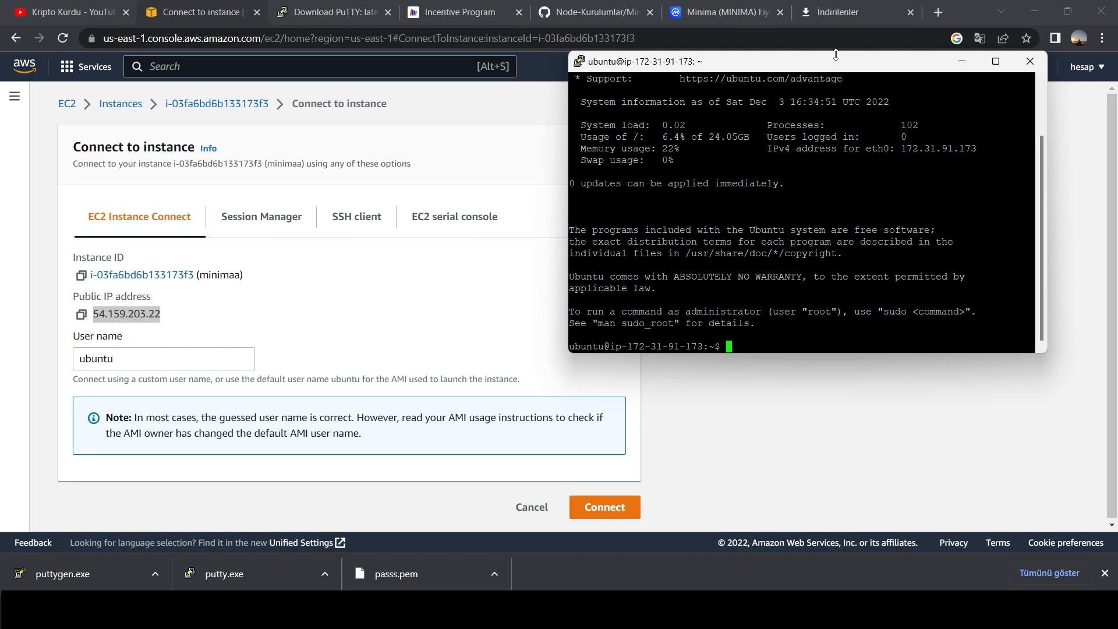
drag(834, 64, 810, 99)
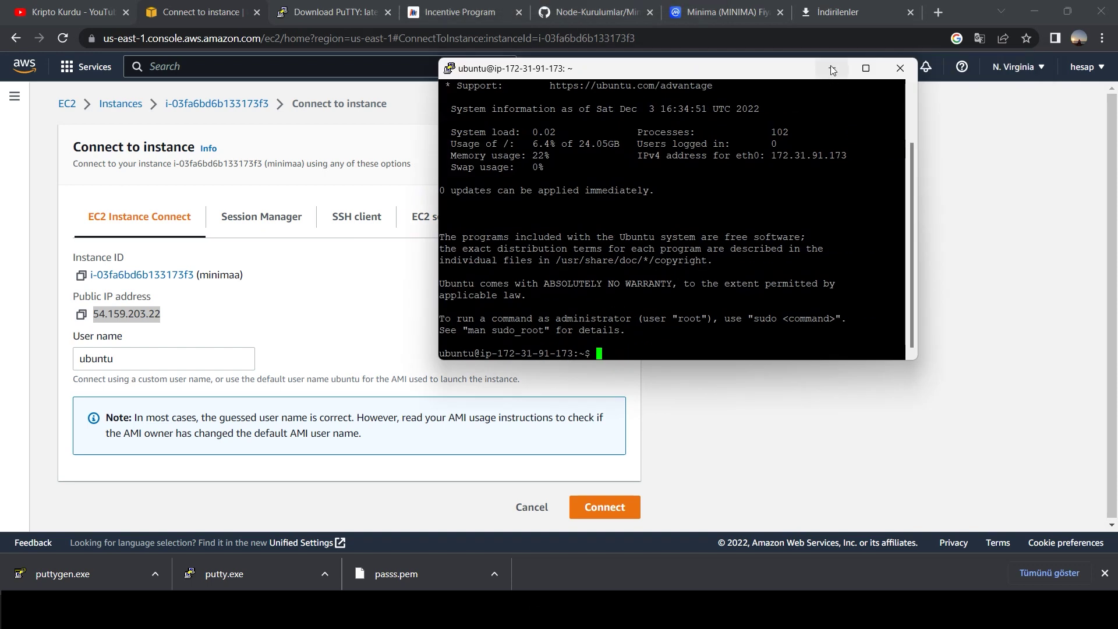
click(622, 79)
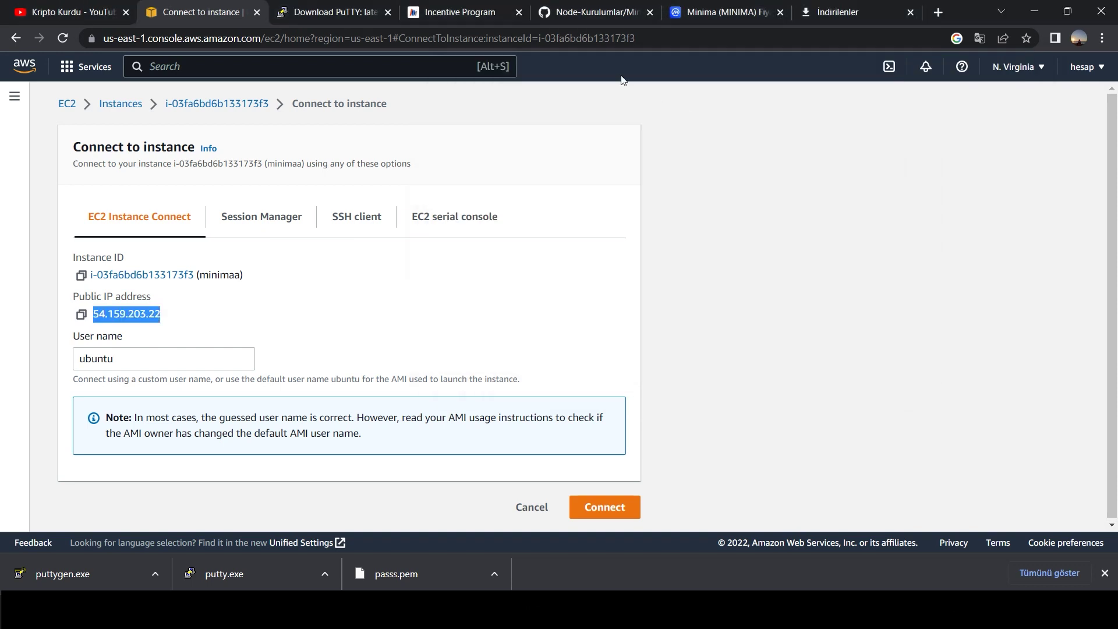
Register on the Minima Incentive Program site with phone number, e-mail and account password, and decline saving the password in the browser
click(485, 15)
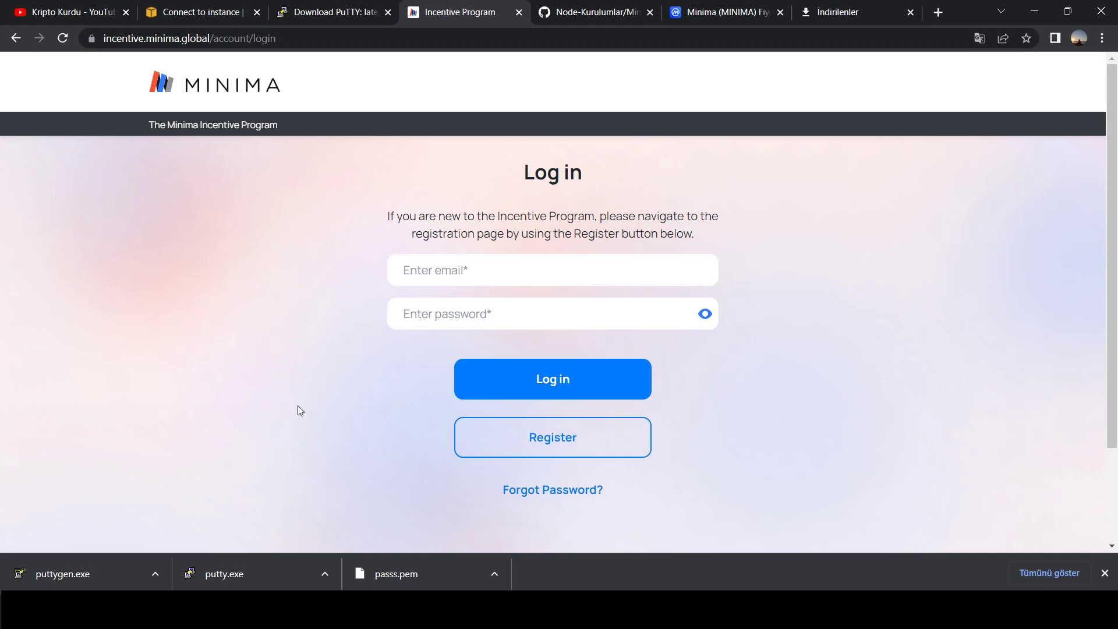
click(598, 419)
scroll(540, 344, down, 1)
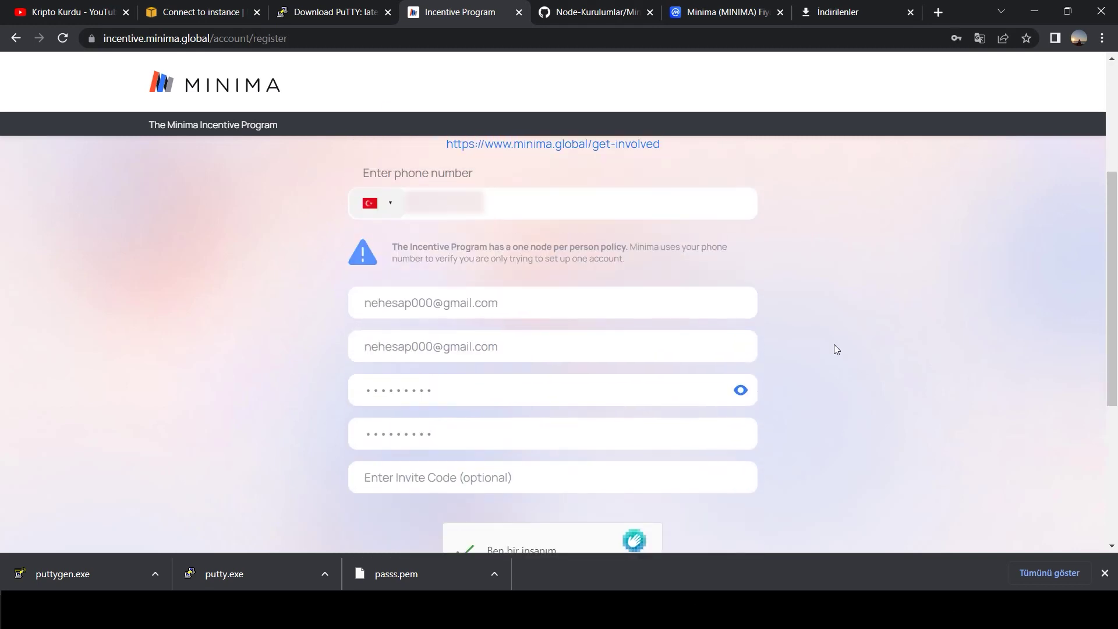
scroll(816, 361, down, 2)
click(572, 481)
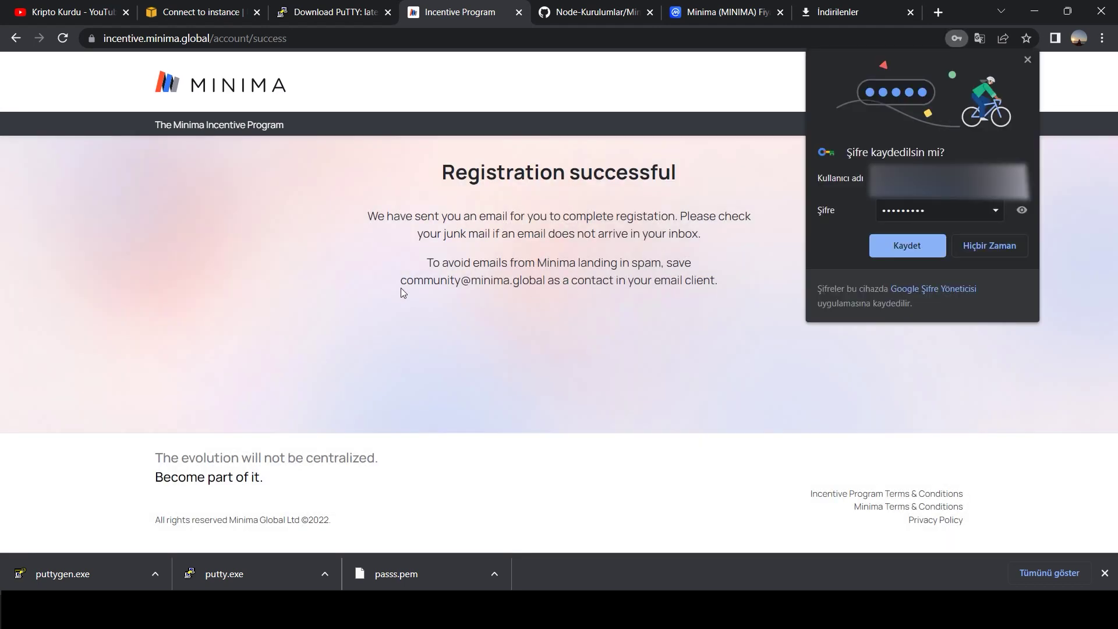
drag(535, 263, 638, 313)
click(989, 246)
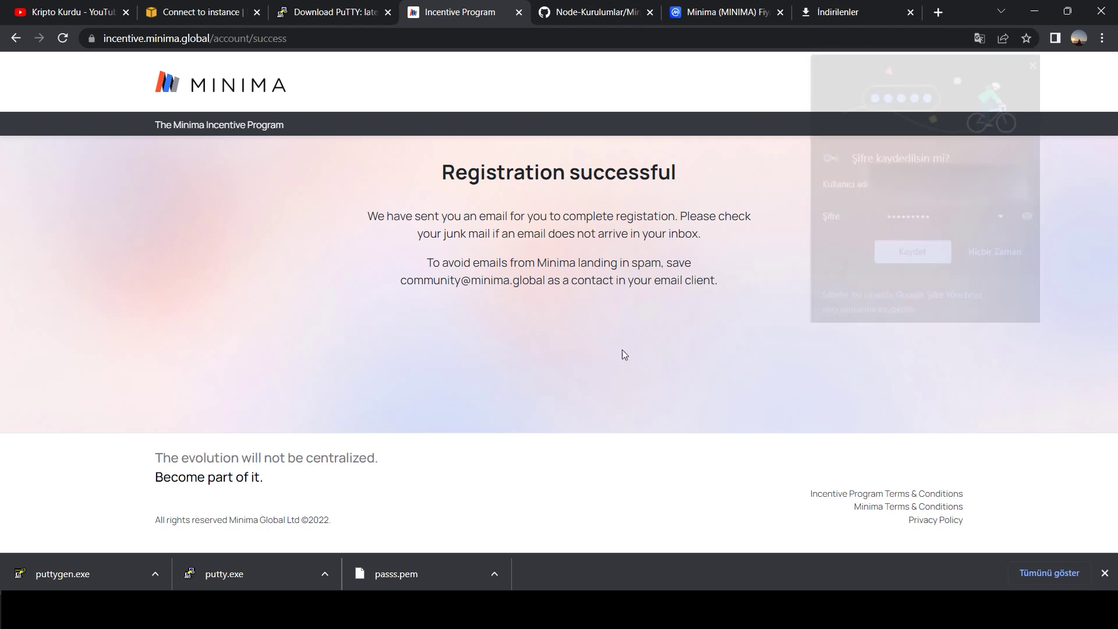
Return to the Minima login page and log in with the registered e-mail and account password
click(227, 85)
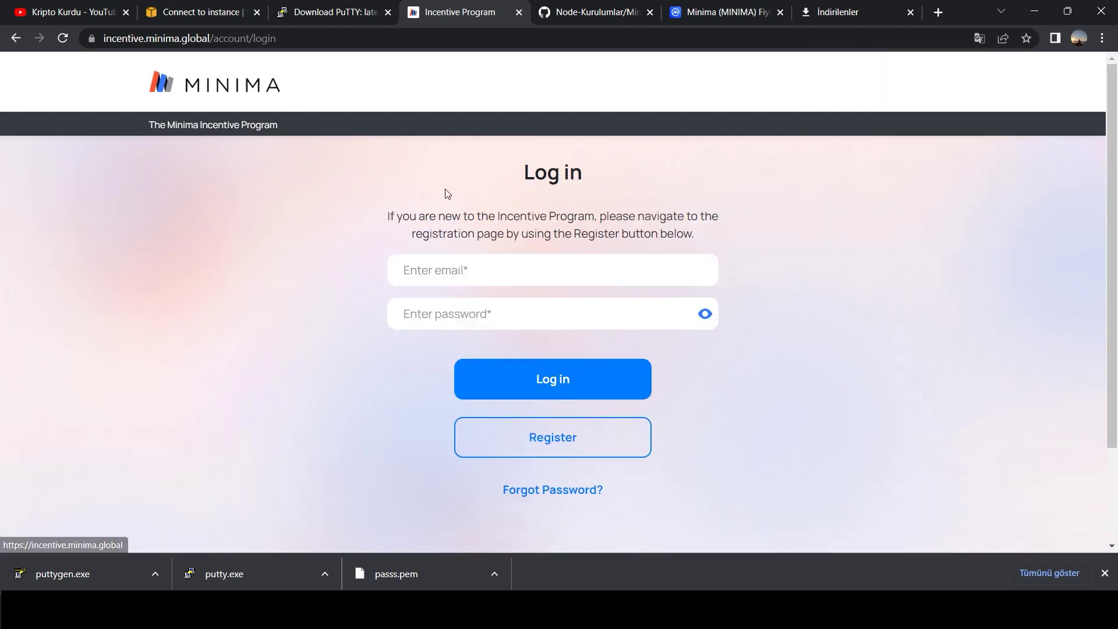
click(518, 271)
click(769, 319)
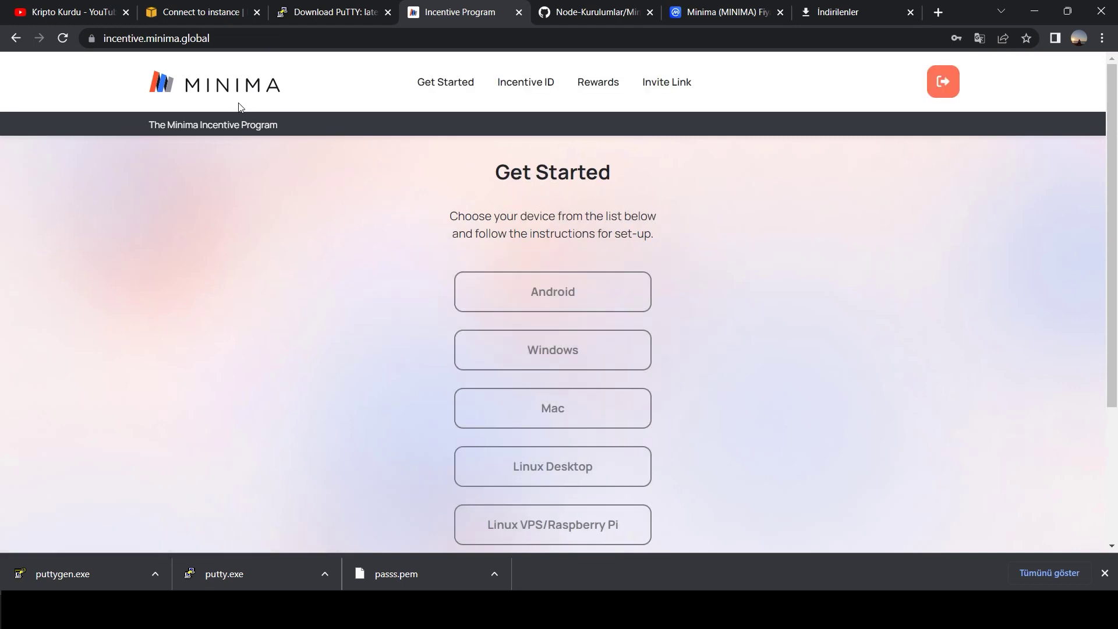
Look through the Get Started, Incentive ID, Rewards and Invite Link pages of the Minima account
click(250, 87)
click(445, 83)
click(507, 87)
click(610, 86)
click(678, 87)
click(511, 95)
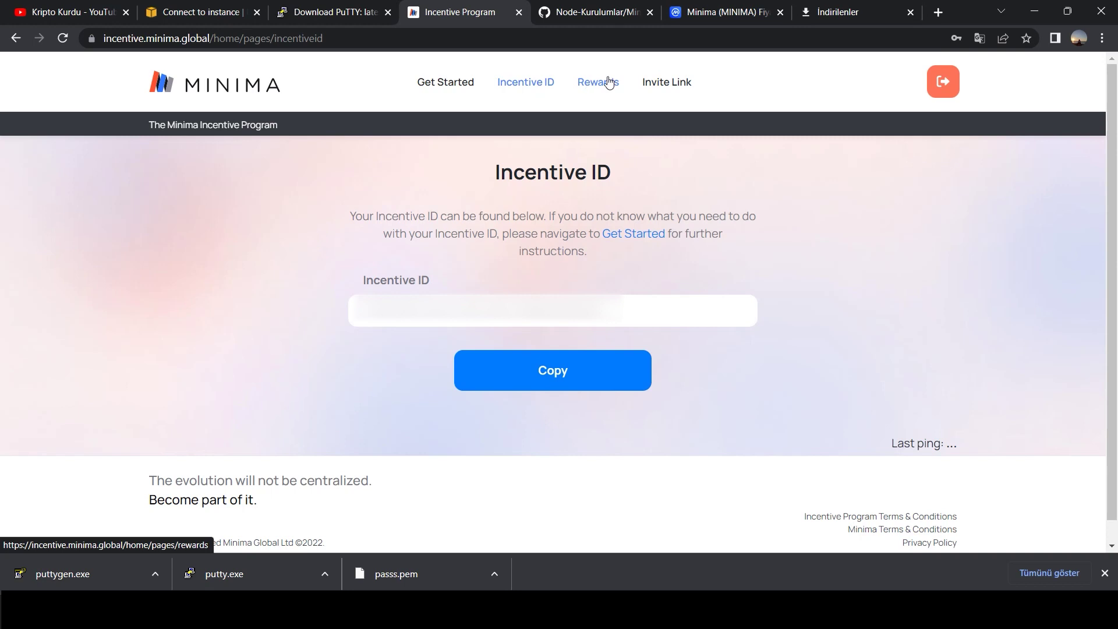
click(609, 82)
click(526, 82)
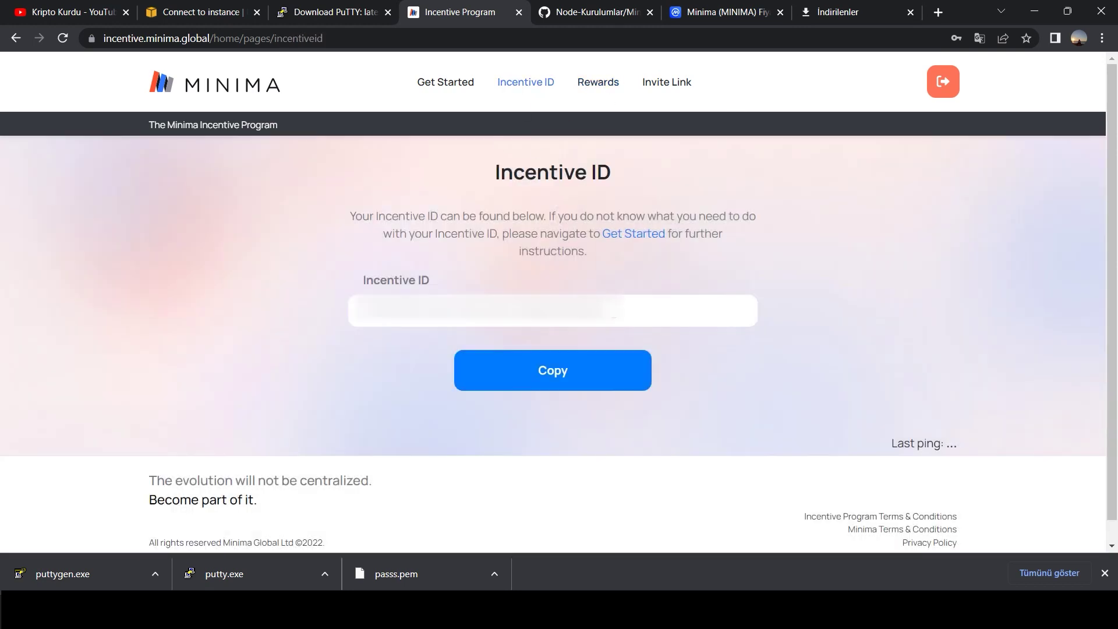
drag(517, 251, 770, 243)
click(874, 257)
Copy sudo adduser minima from the GitHub Minima README, run it in the PuTTY terminal, and enter and retype the new user's password
click(565, 11)
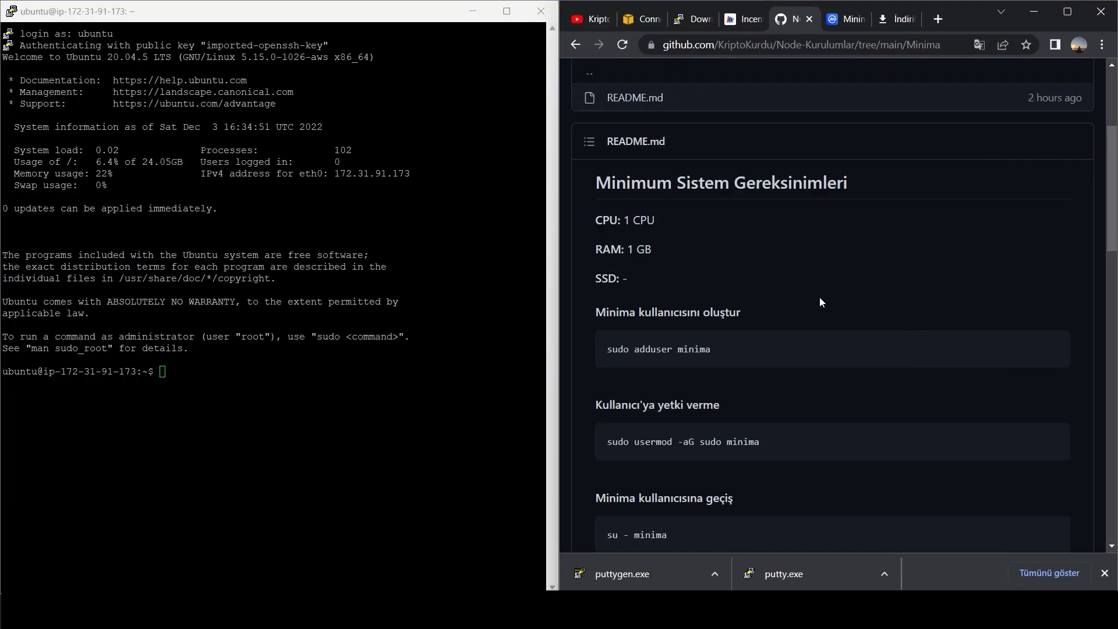
scroll(852, 273, down, 3)
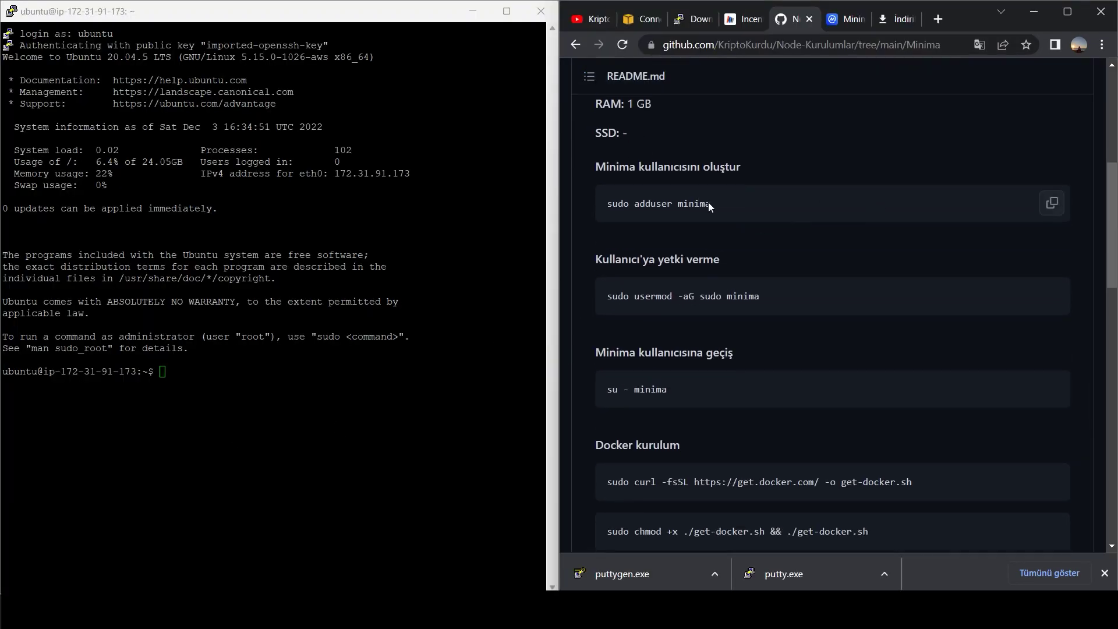
click(1052, 211)
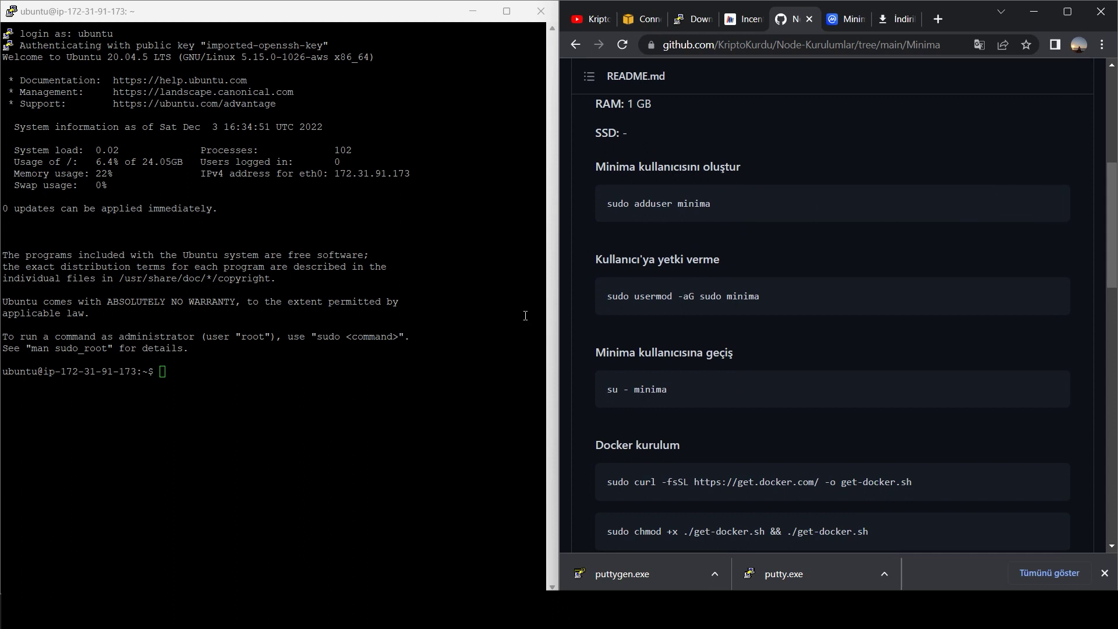
click(165, 372)
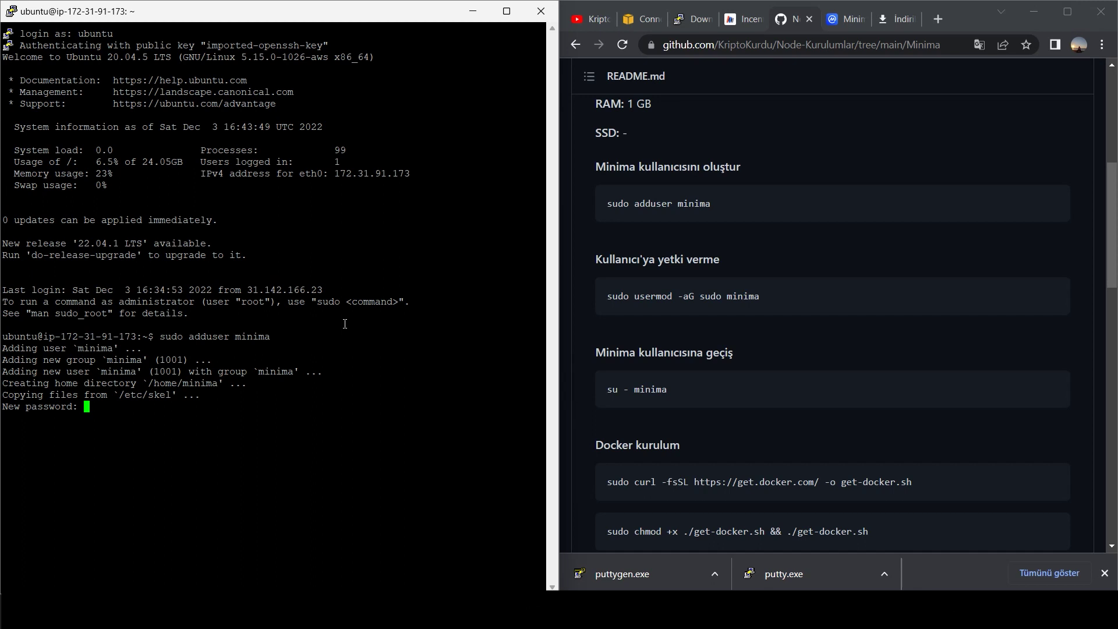
key(Return)
key(Return)
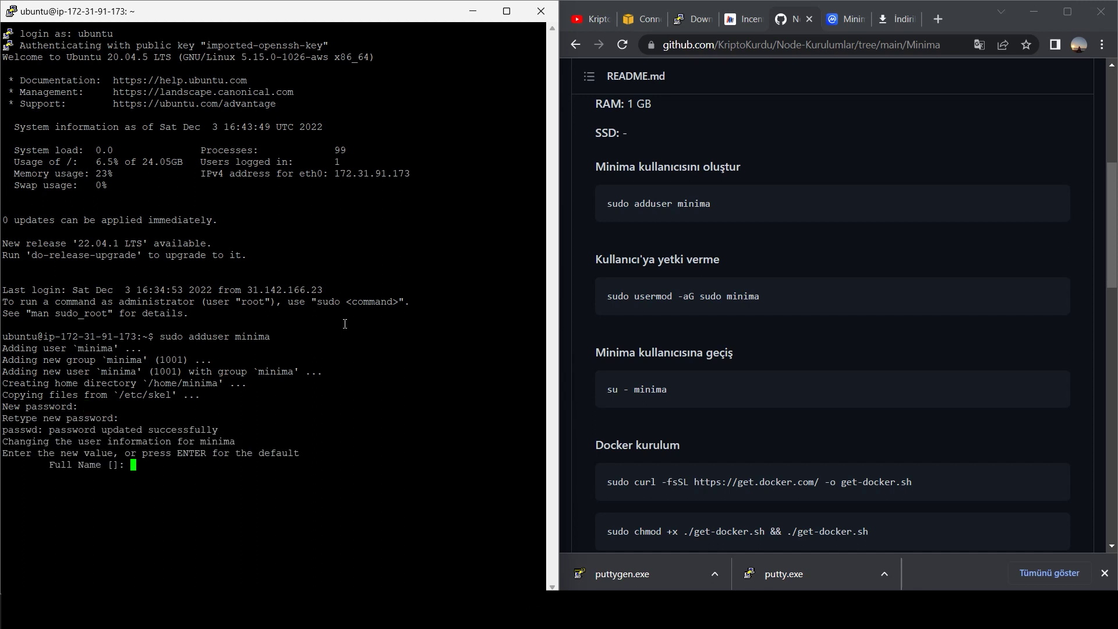
Leave all of the minima user's personal details at their defaults and confirm the information with y
key(Return)
key(Return)
key(Return)
key(Return)
key(Return)
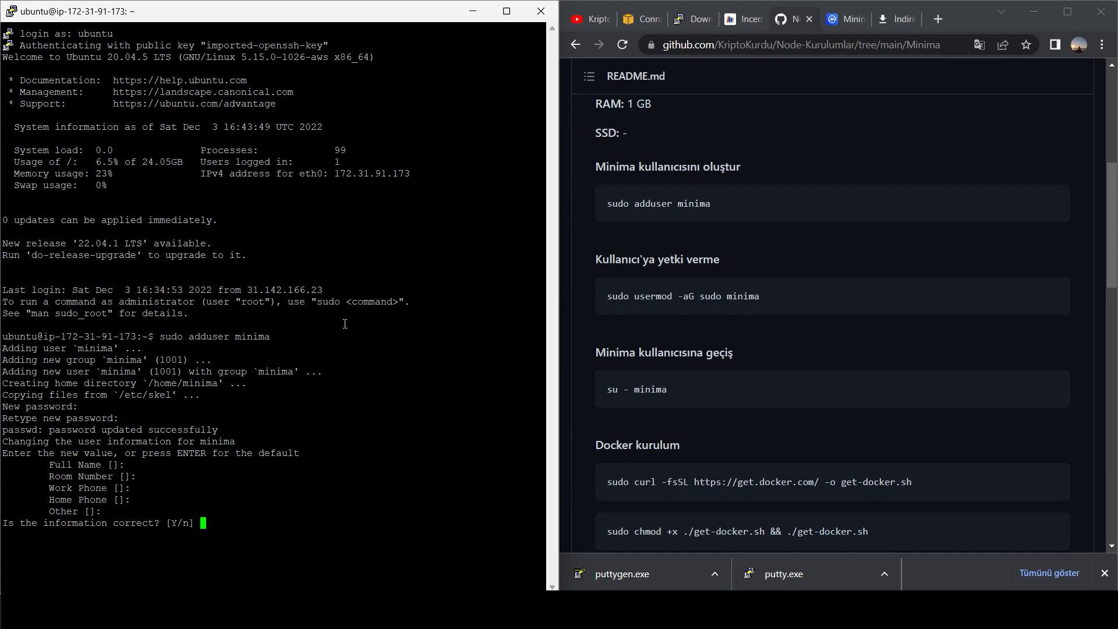
text(y)
key(Return)
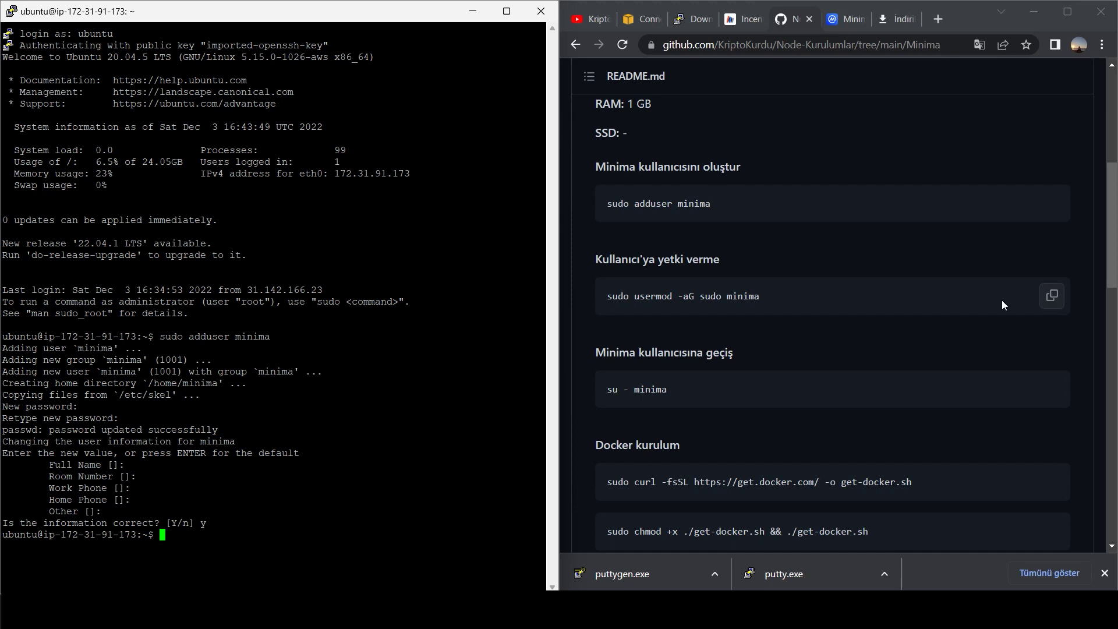
Copy sudo usermod -aG sudo minima from the README and run it in the terminal
click(1057, 298)
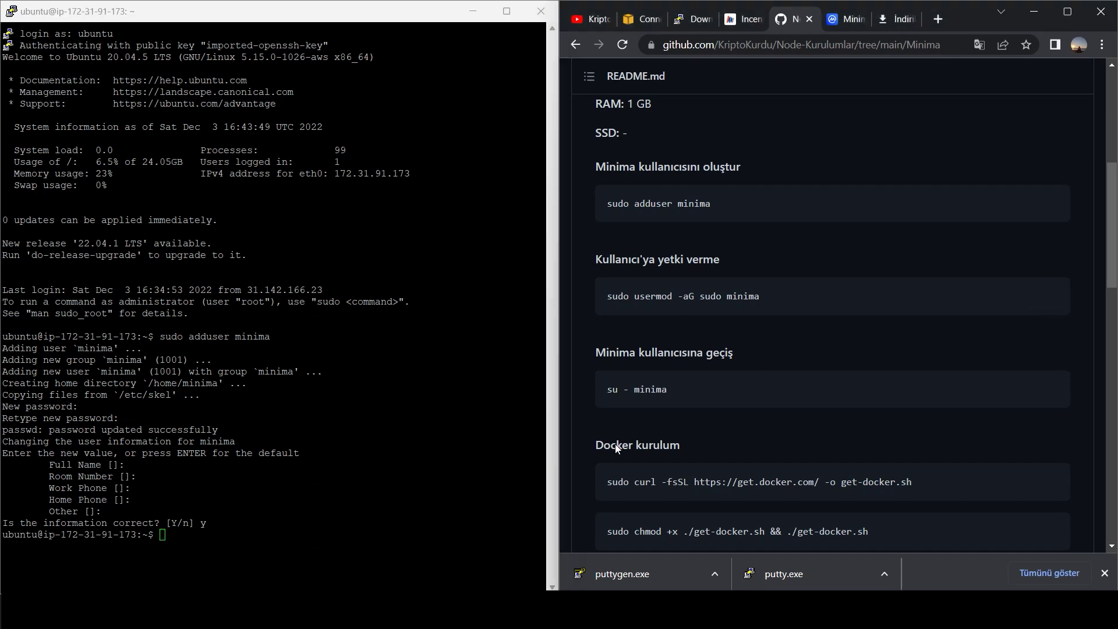
right_click(175, 554)
key(Return)
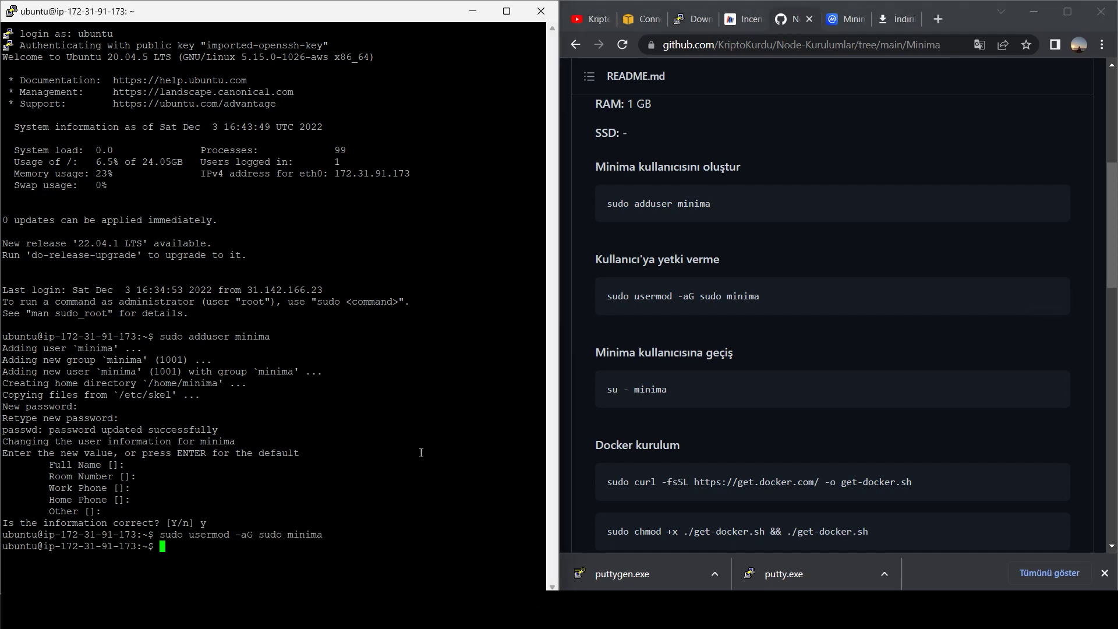
Copy su - minima from the README, run it in the terminal, and enter the minima user's password
scroll(1054, 245, down, 2)
click(1055, 243)
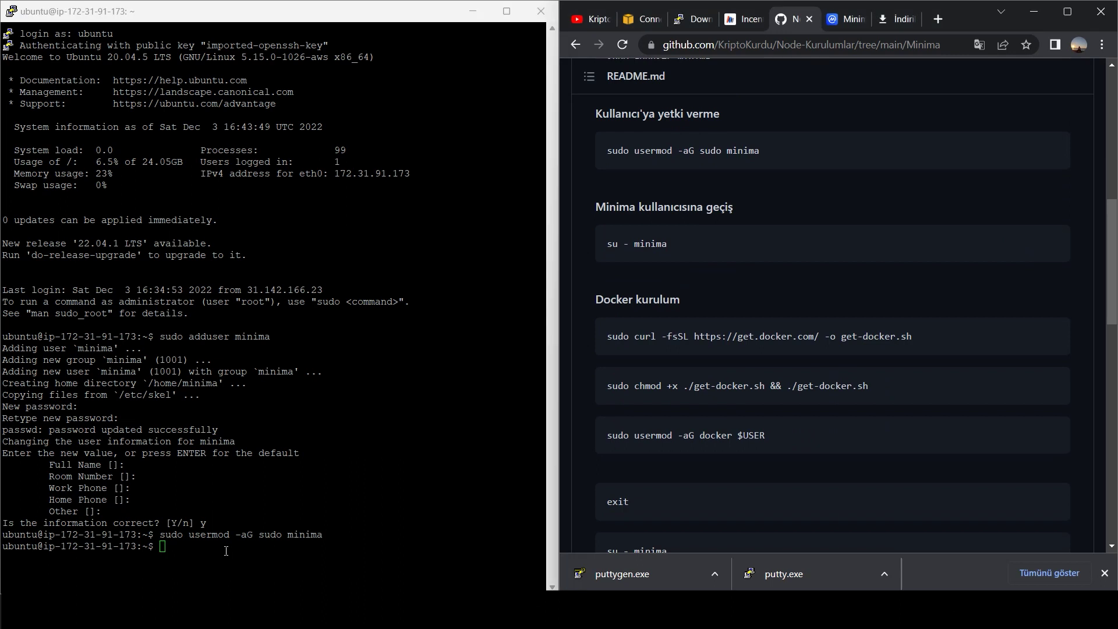
right_click(160, 550)
key(Return)
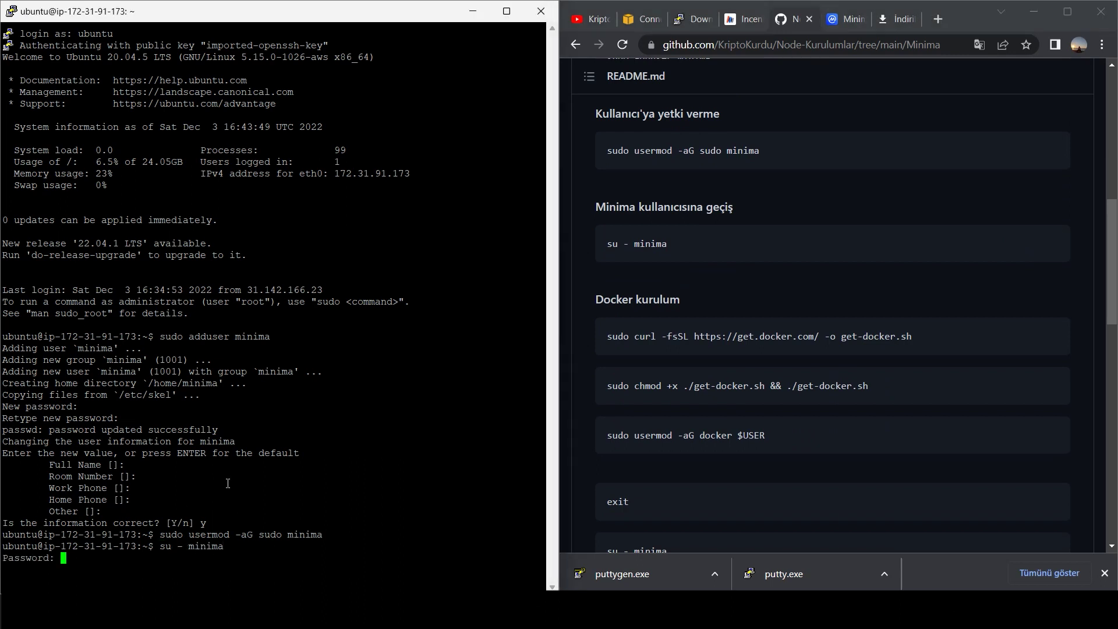
key(Return)
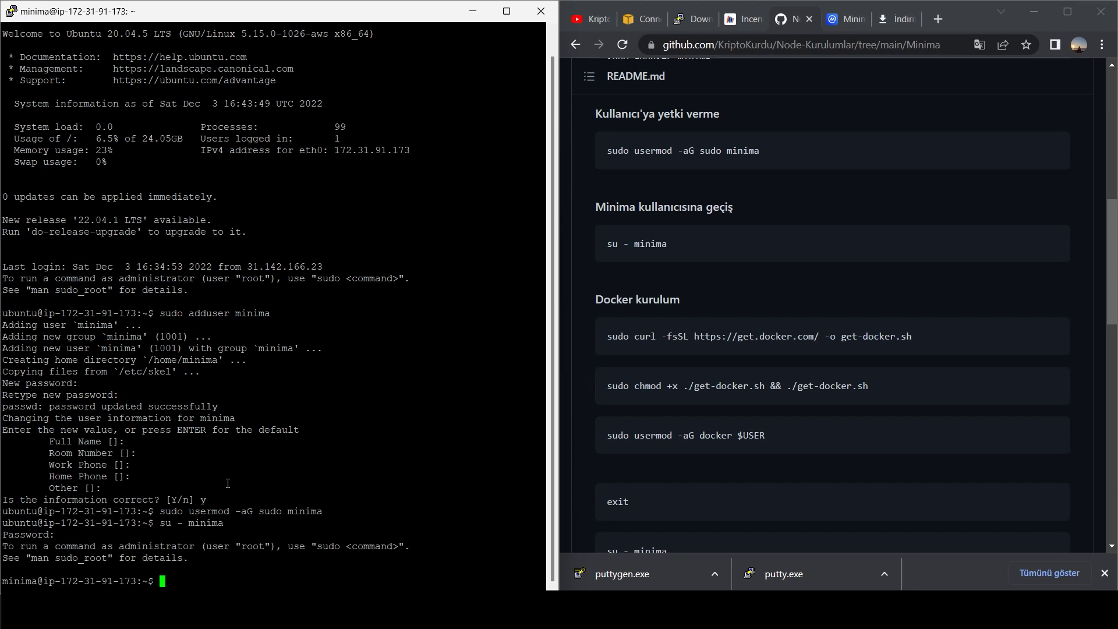
Download get-docker.sh using the README's curl command and the sudo password, and run sudo chmod +x ./get-docker.sh && ./get-docker.sh
scroll(1053, 336, down, 2)
click(1053, 190)
right_click(299, 447)
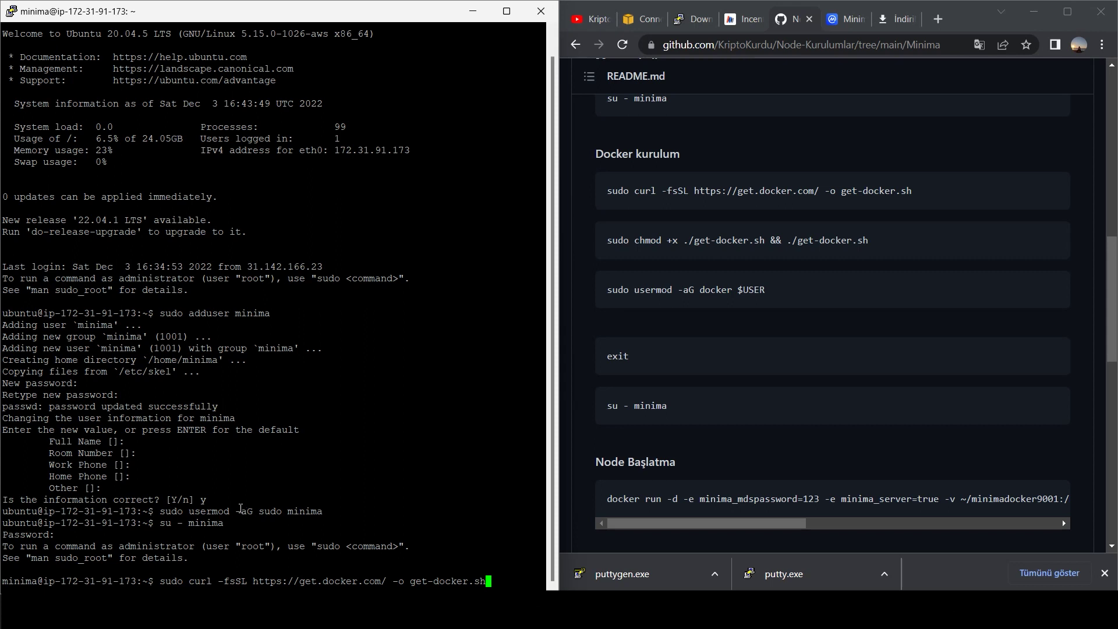
key(Return)
key(Return)
right_click(183, 517)
key(Return)
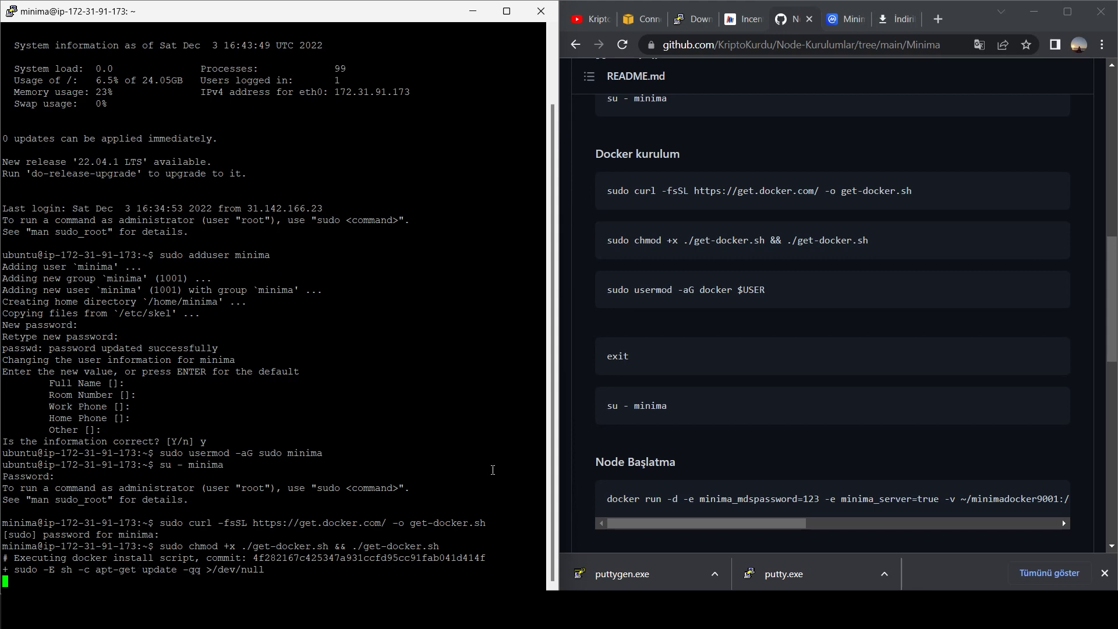
Run sudo usermod -aG docker $USER from the README in the terminal and log out of the minima user with exit
mouse_move(689, 285)
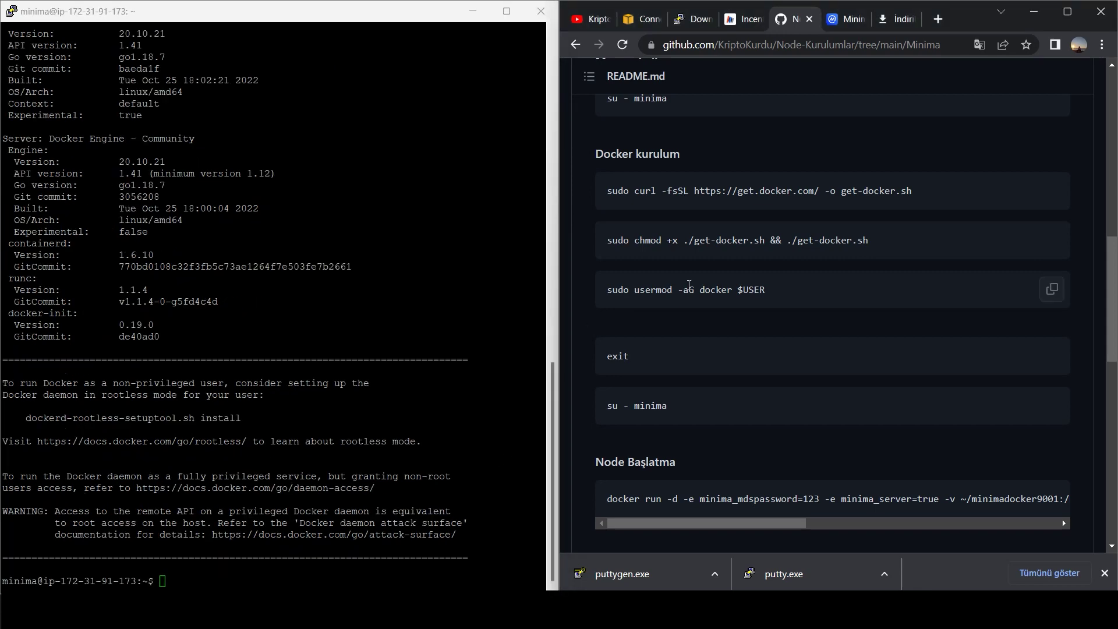
click(1052, 290)
click(164, 581)
right_click(165, 581)
key(Return)
text(exit)
key(Return)
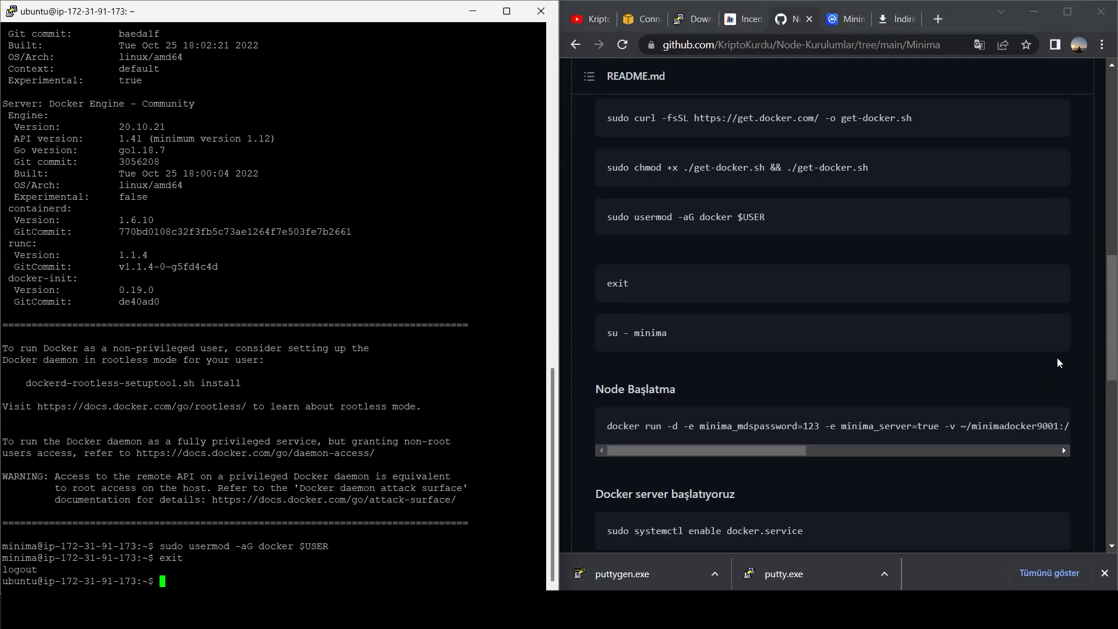
Switch back to the minima user with su - minima, entering its account password
click(1052, 332)
click(327, 427)
right_click(327, 427)
key(Return)
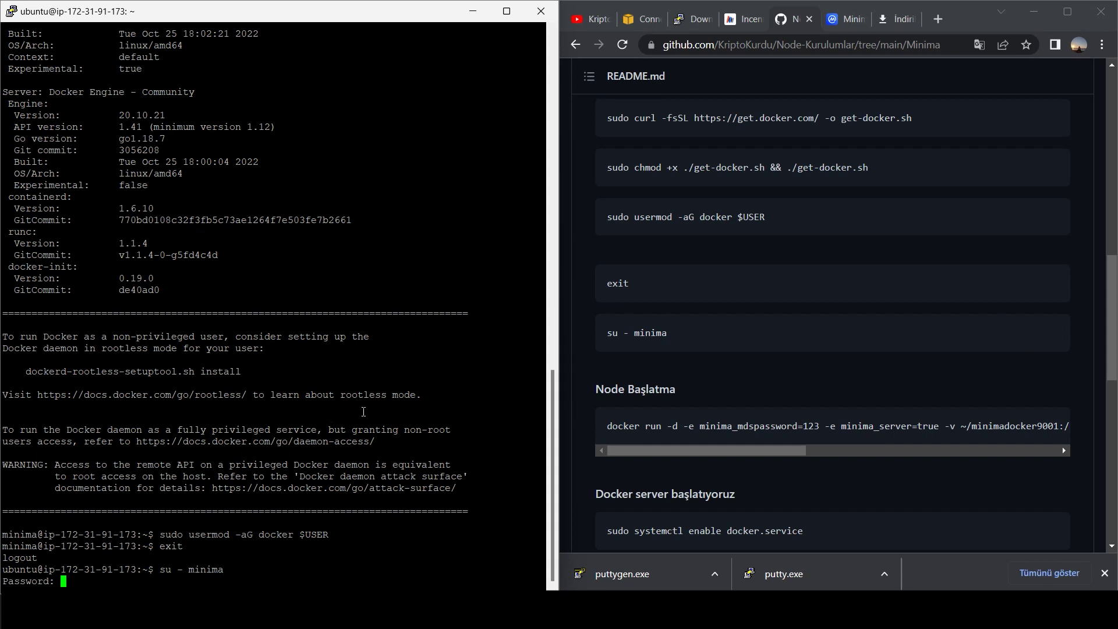
key(Return)
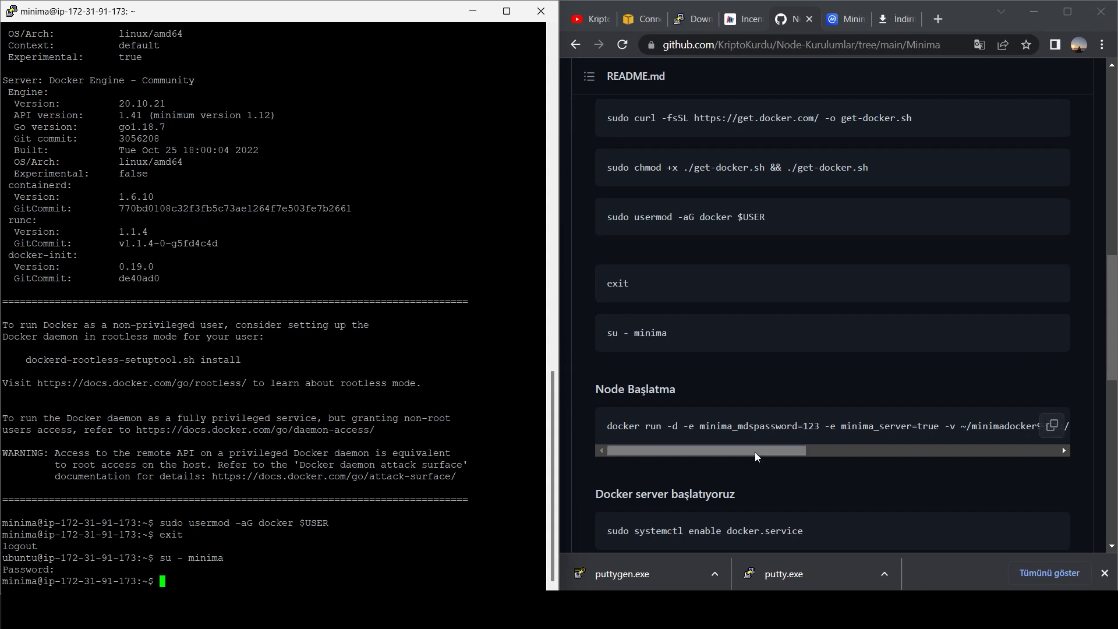
Copy the README's Minima docker run command, edit its minima_mdspassword value in a new browser tab, and run the edited command in the terminal
click(710, 452)
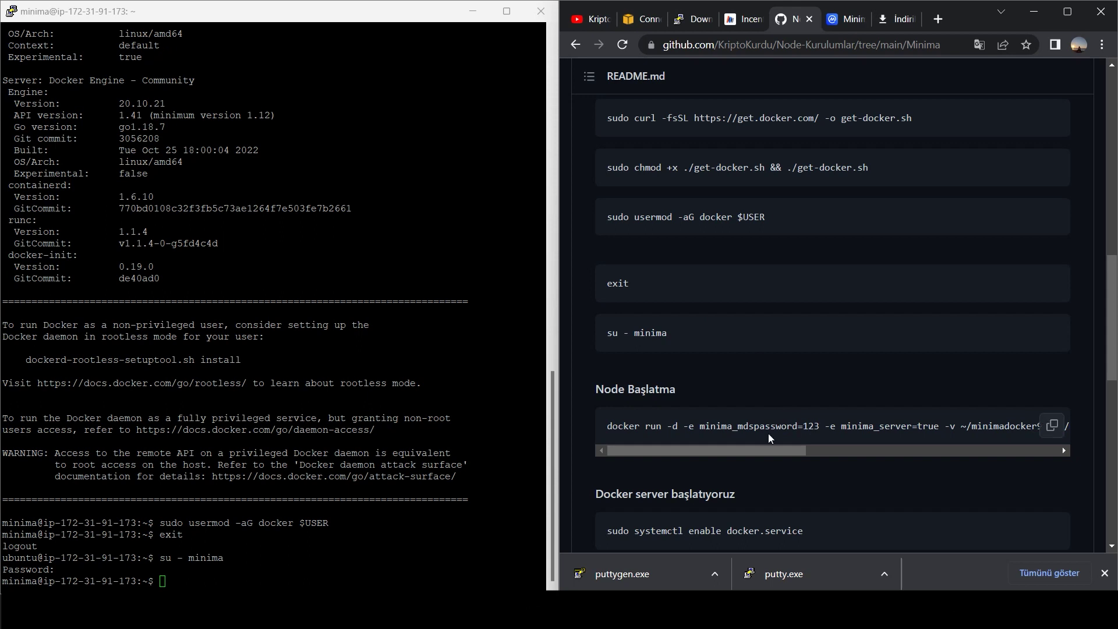
mouse_move(721, 437)
click(1052, 426)
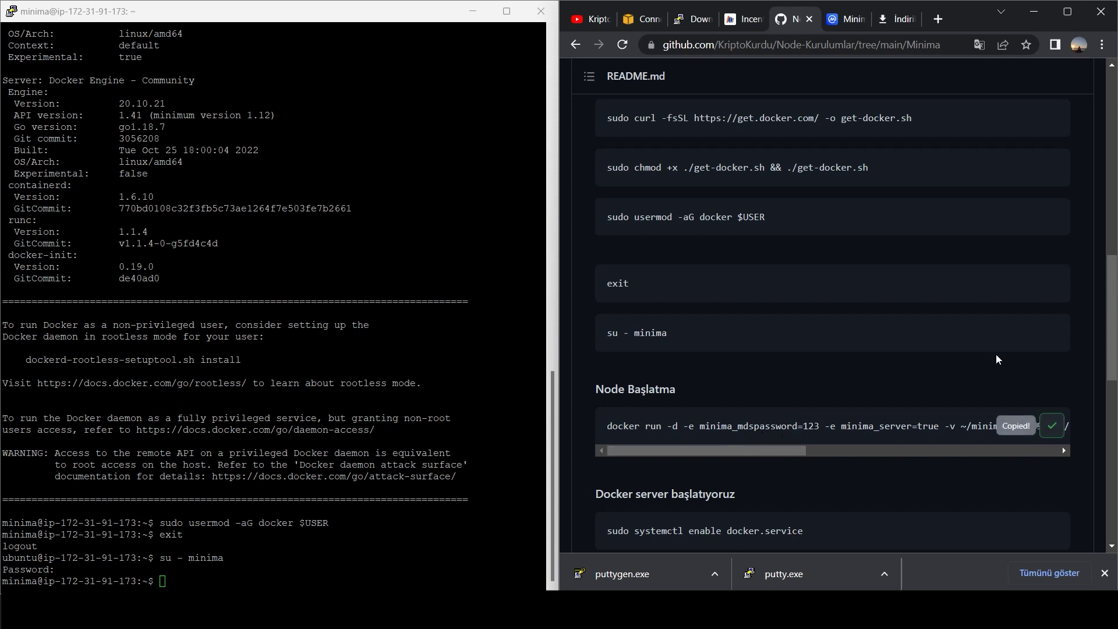
click(938, 19)
key(ctrl+v)
click(862, 45)
click(856, 45)
text(a)
key(Left)
right_click(199, 558)
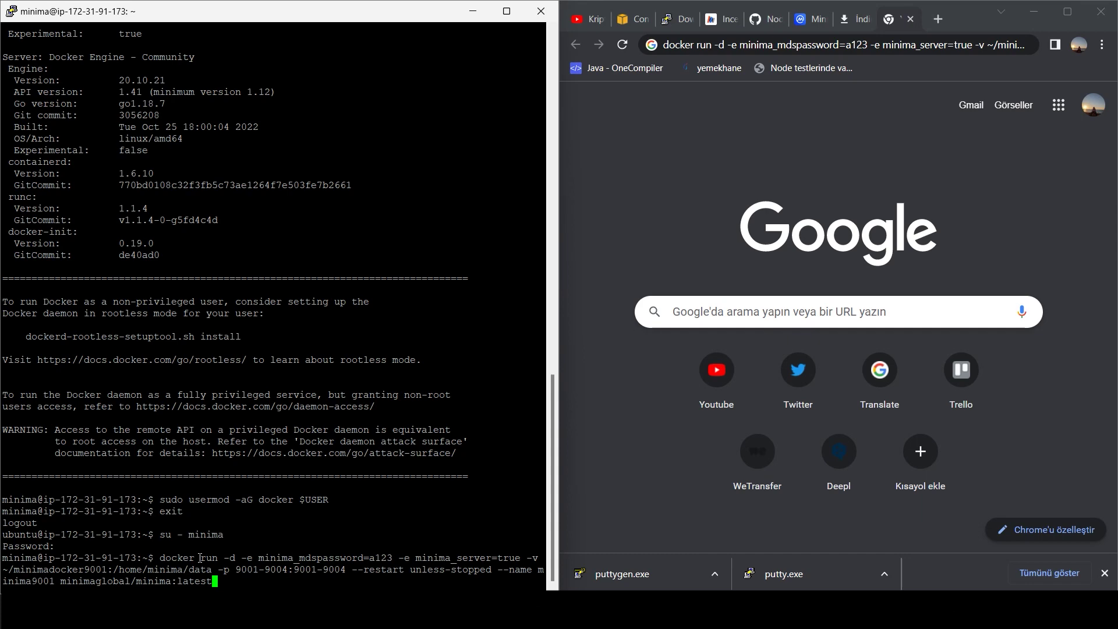
key(Return)
Return to the GitHub README and run sudo systemctl enable docker.service and sudo systemctl enable containerd.service in the terminal
click(763, 19)
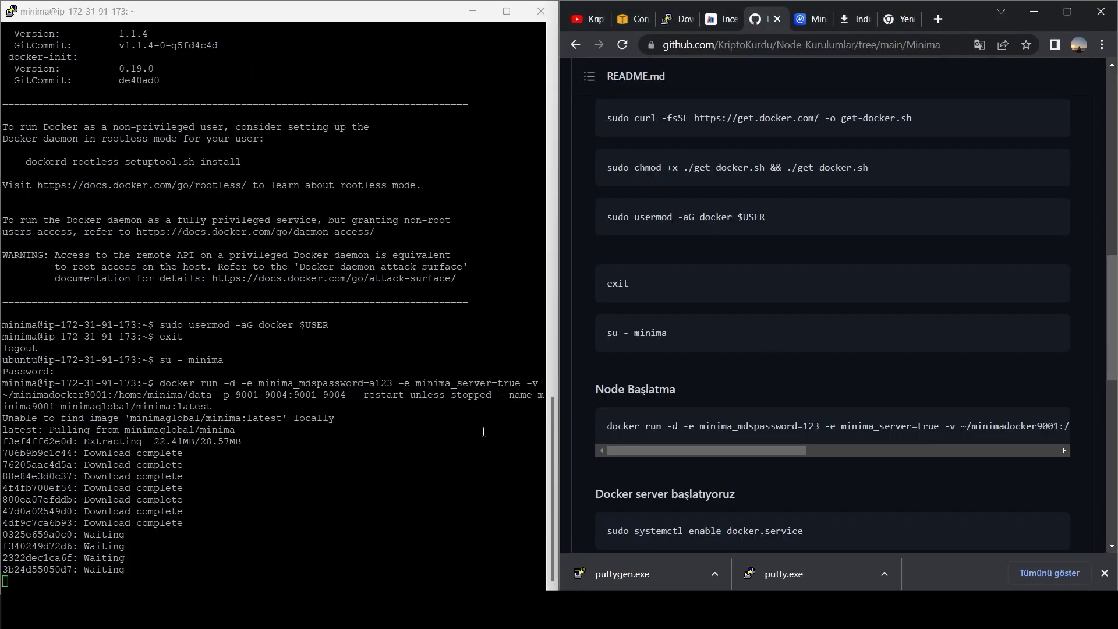
scroll(689, 295, down, 4)
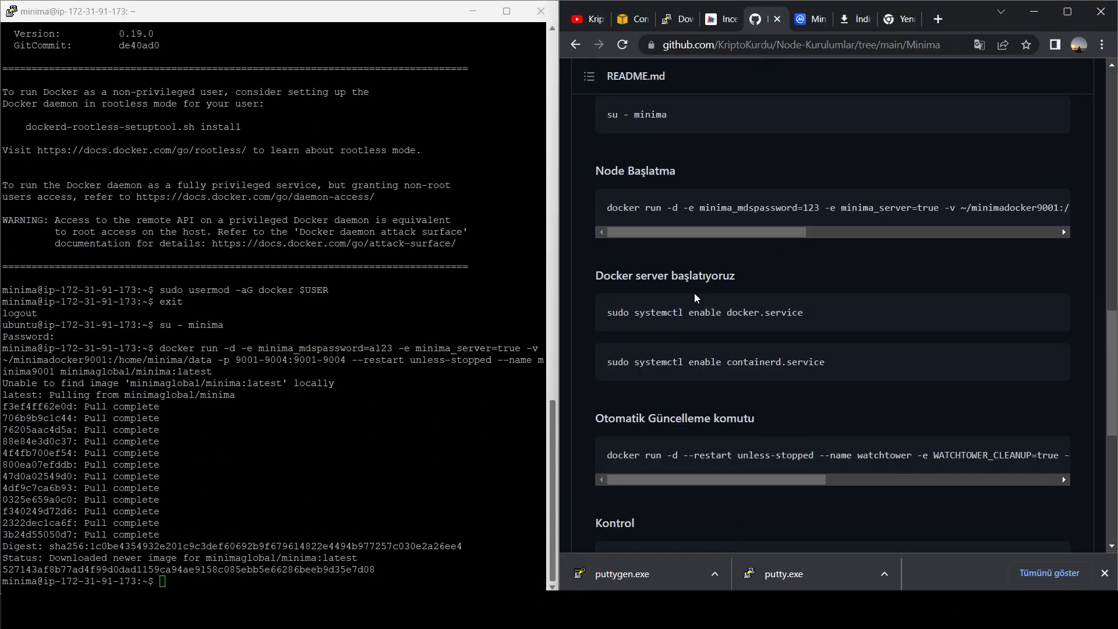
scroll(689, 295, down, 1)
click(1054, 239)
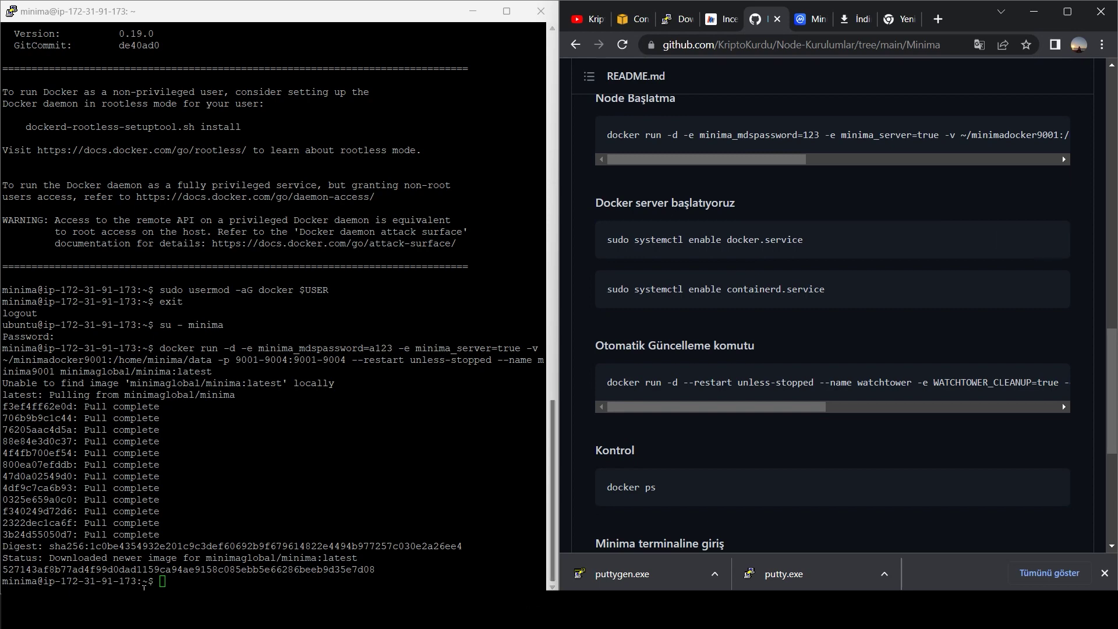
right_click(149, 585)
key(Return)
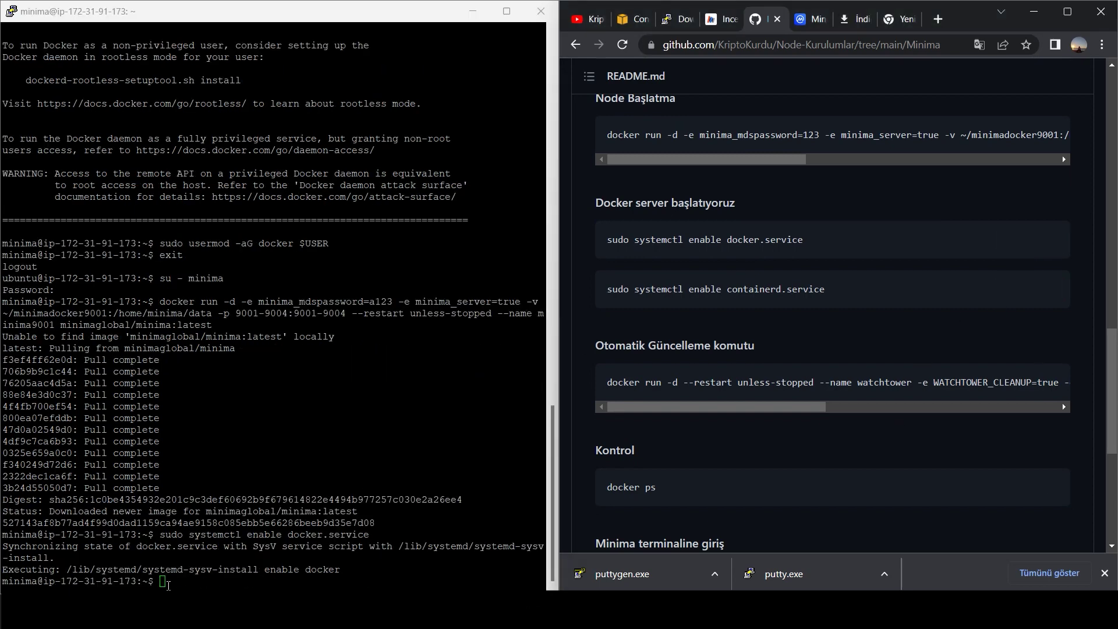
right_click(167, 584)
key(Return)
Copy the README's automatic-update docker run command for the watchtower container and run it in the terminal
scroll(652, 213, down, 2)
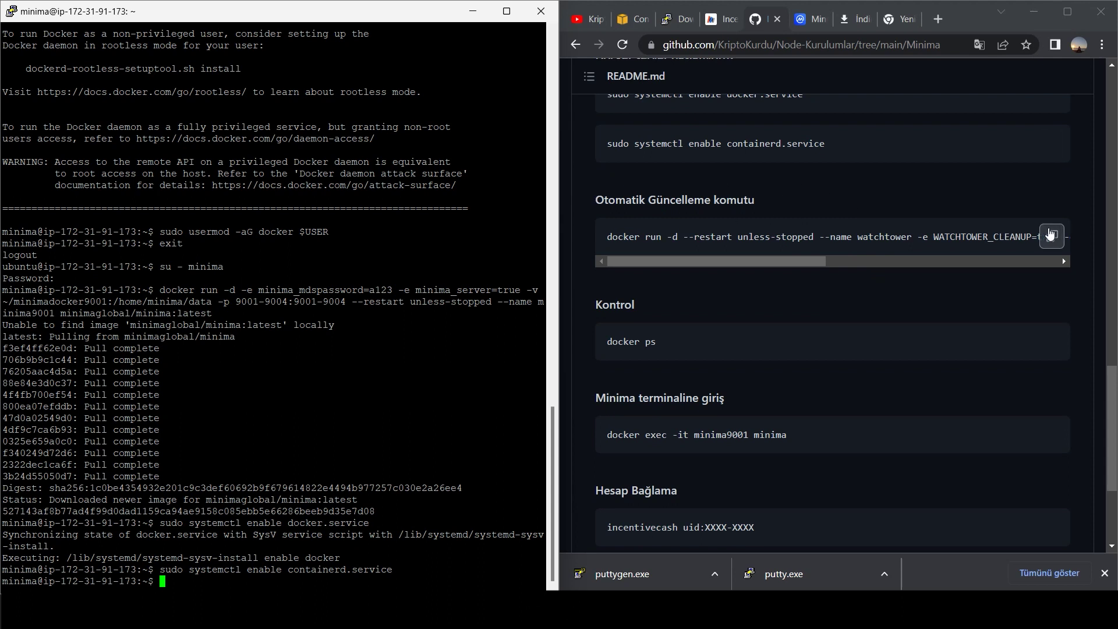
click(1051, 235)
right_click(186, 565)
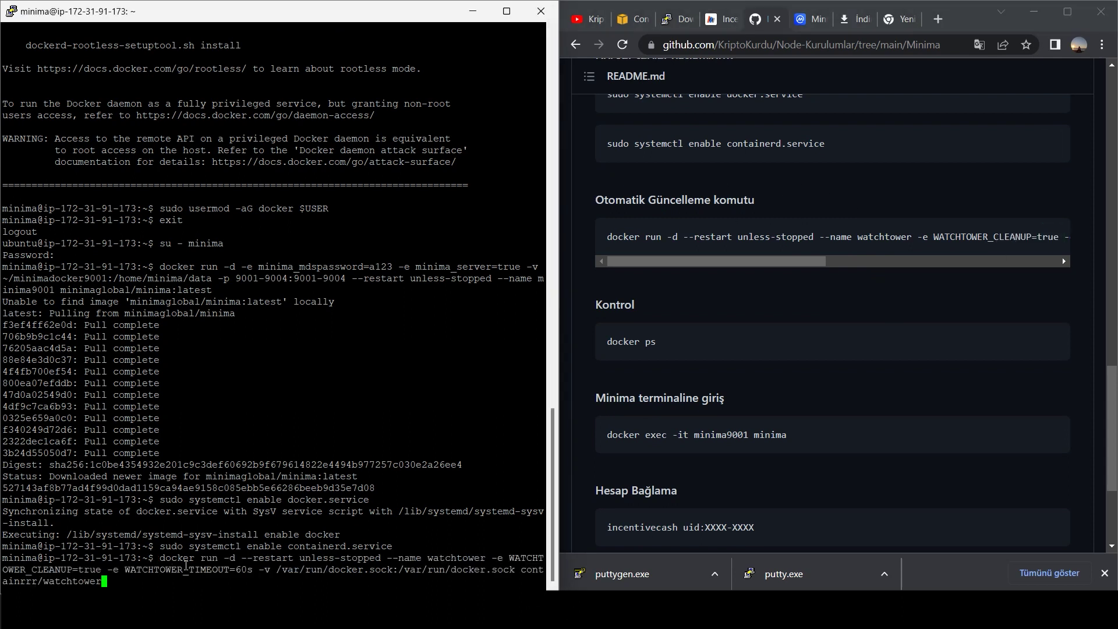
key(Return)
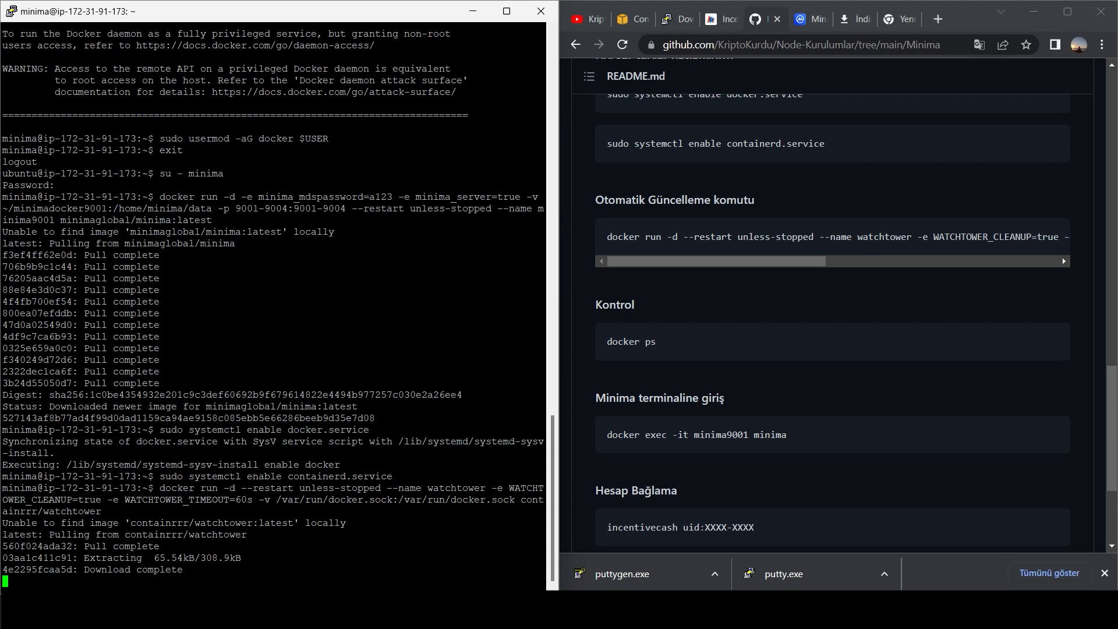